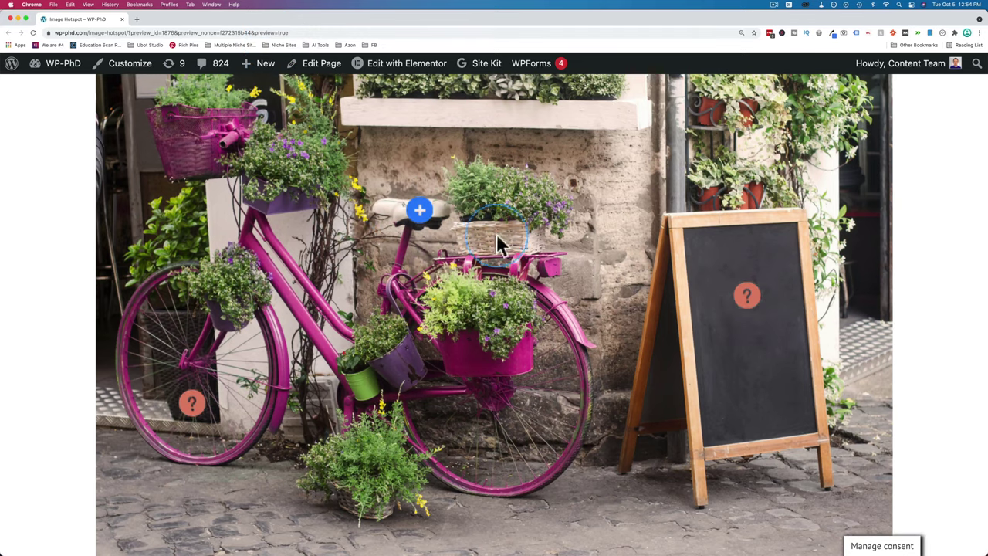
# Preview the hotspot image's tooltips on the chalkboard sign, the bike seat and the front wheel
pyautogui.click(273, 379)
pyautogui.click(606, 206)
pyautogui.click(747, 295)
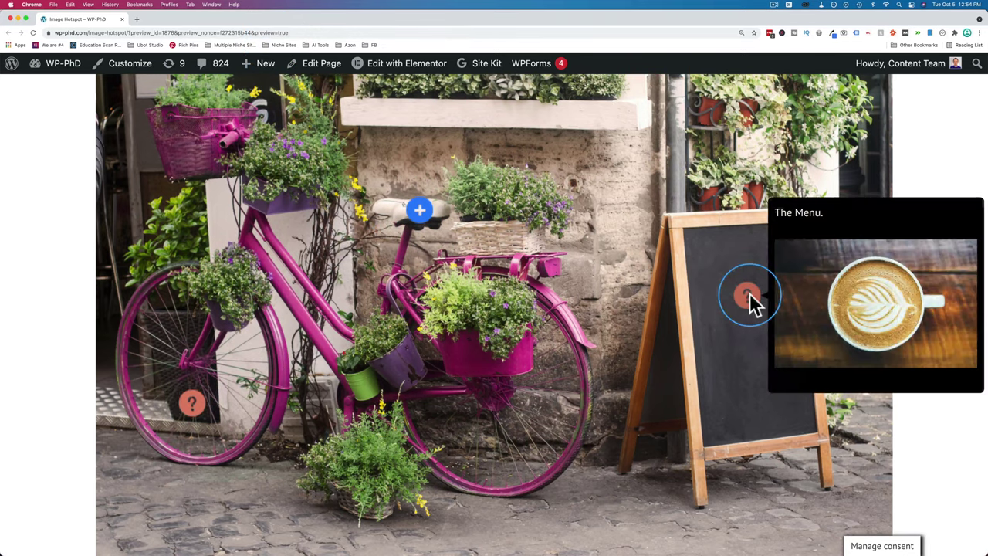
pyautogui.click(419, 210)
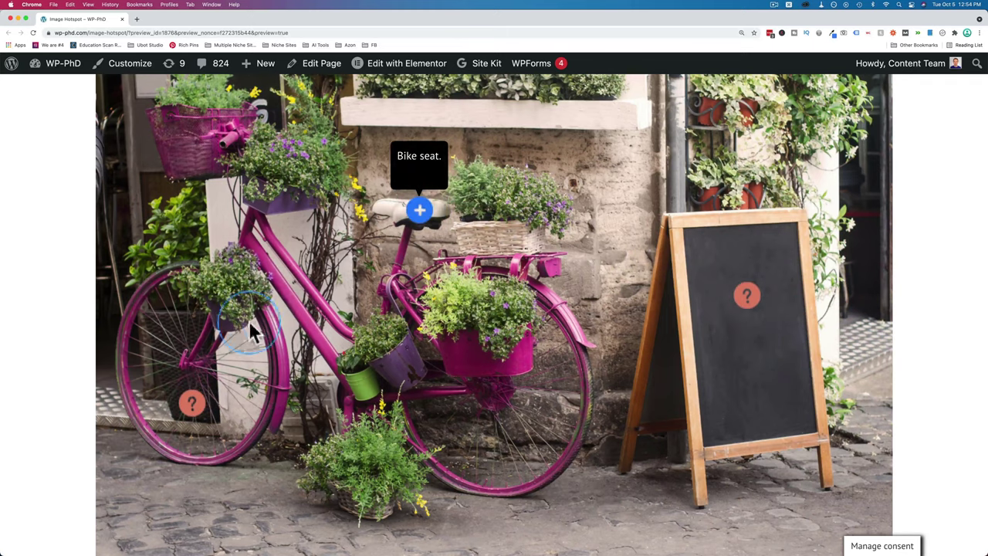
pyautogui.click(193, 402)
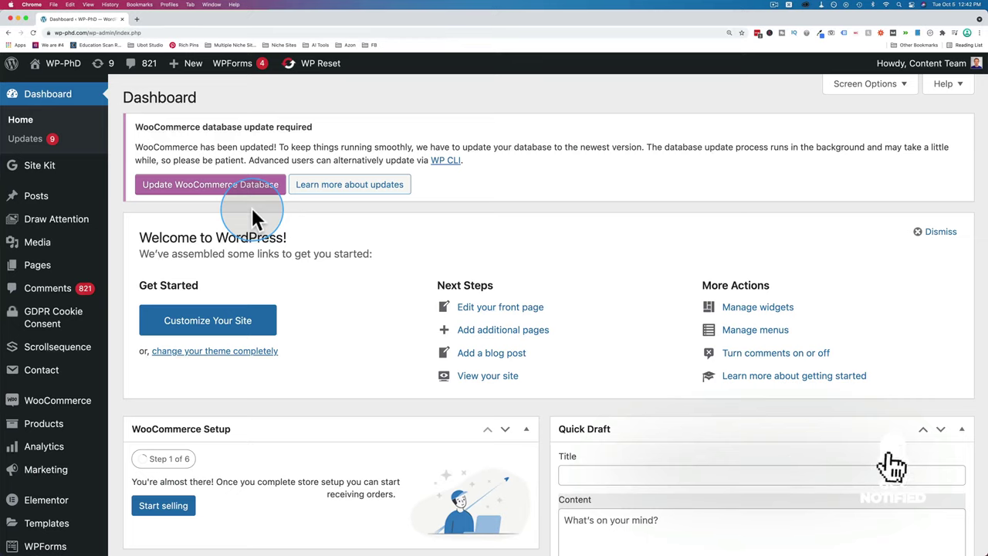
# Search for "image hotspot" among the plugins available to add to the WordPress site
pyautogui.scroll(-5, 104, 254)
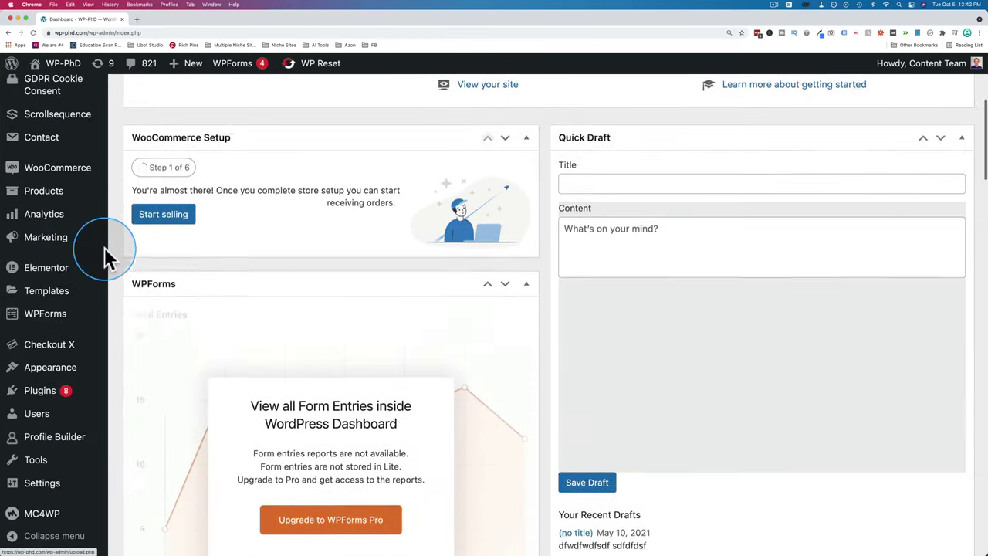
pyautogui.moveTo(46, 389)
pyautogui.click(135, 409)
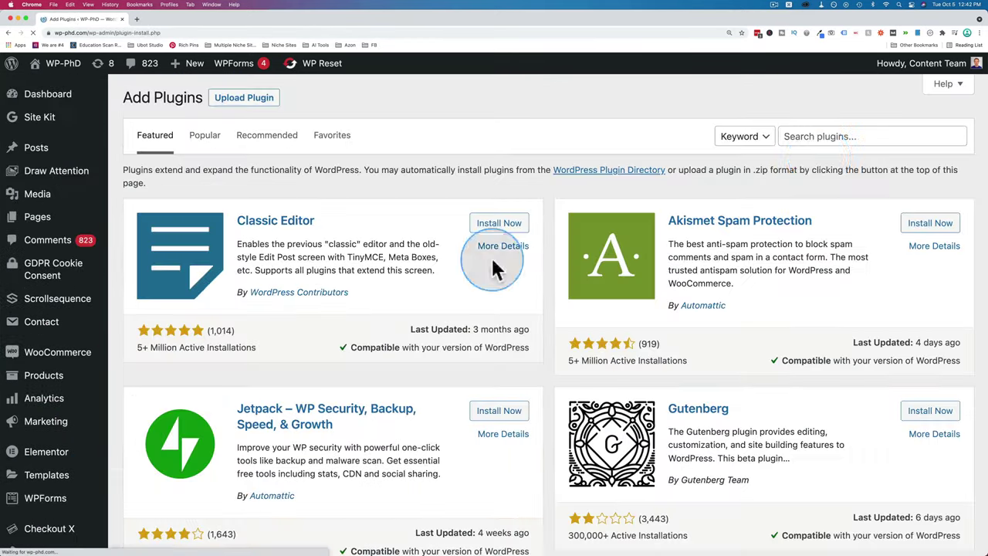
pyautogui.click(827, 136)
pyautogui.write('image hotspot')
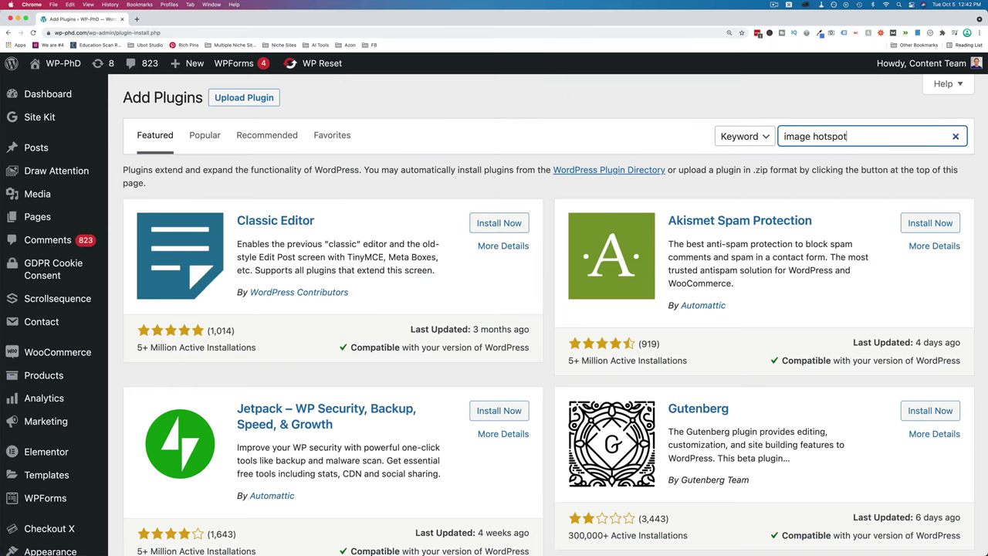
# Check the Image Hotspot by DevVN plugin's compatibility and last update, and install and activate it
pyautogui.click(527, 226)
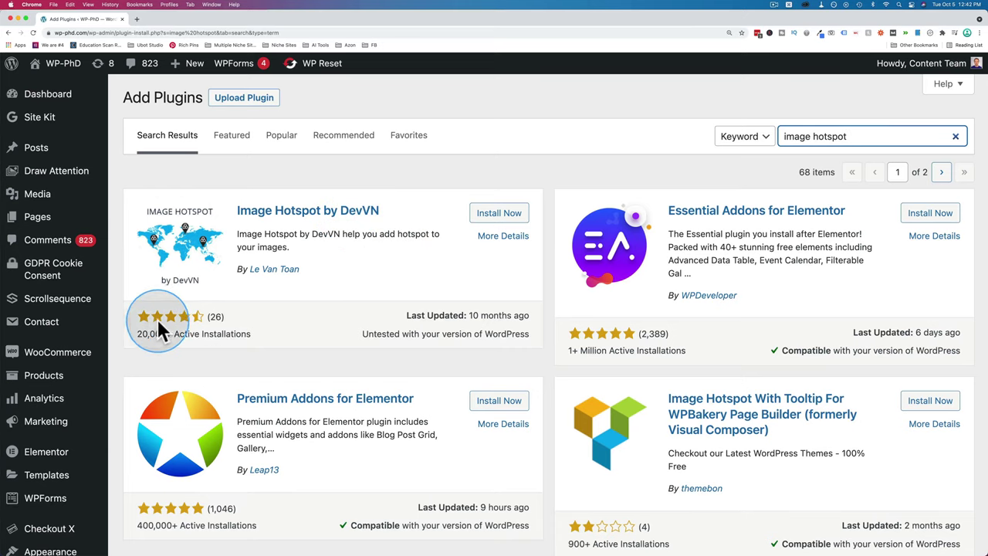
pyautogui.moveTo(363, 334); pyautogui.dragTo(529, 335)
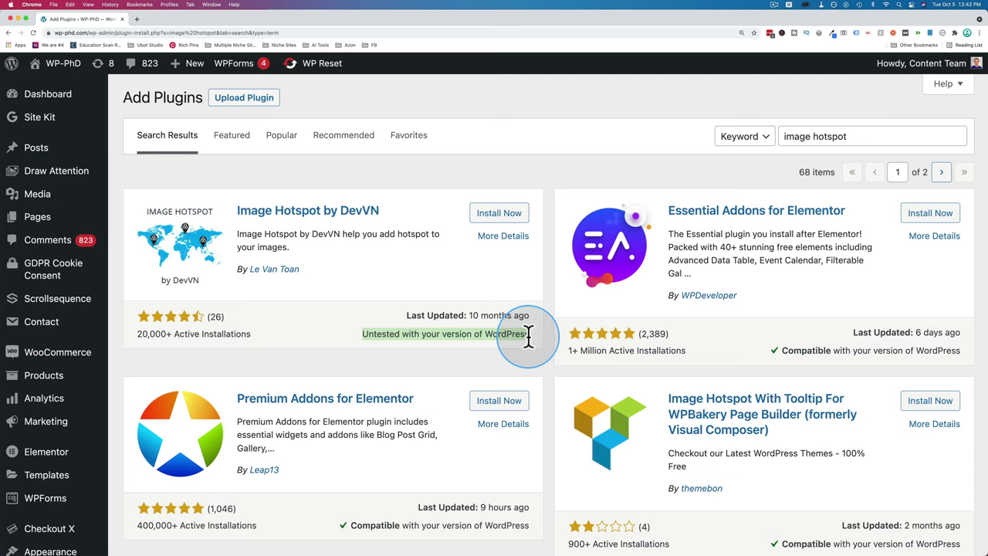
pyautogui.moveTo(531, 323)
pyautogui.mouseDown()
pyautogui.moveTo(502, 316)
pyautogui.moveTo(547, 320)
pyautogui.moveTo(401, 330)
pyautogui.moveTo(520, 315)
pyautogui.moveTo(464, 320)
pyautogui.moveTo(304, 265)
pyautogui.moveTo(441, 280)
pyautogui.moveTo(529, 309)
pyautogui.mouseUp()
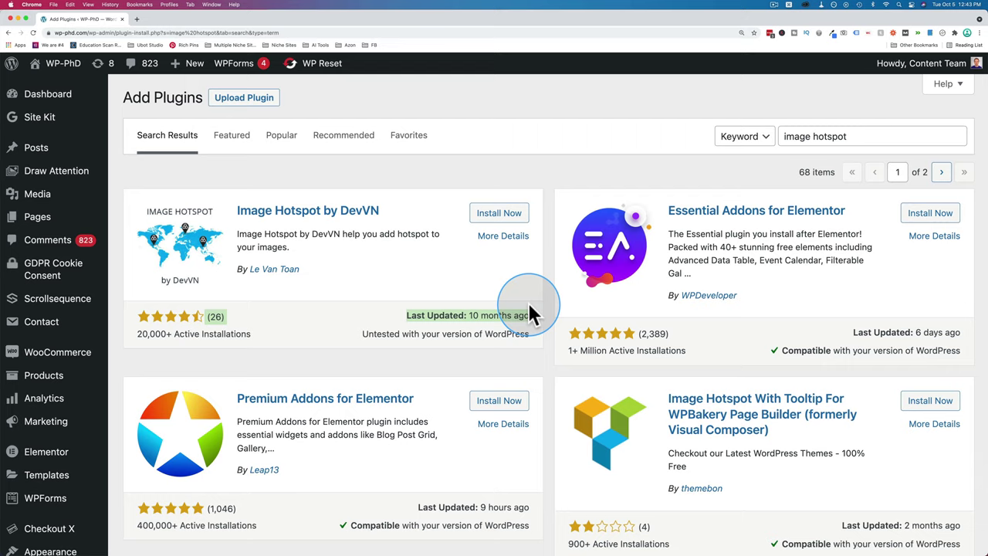
pyautogui.click(536, 256)
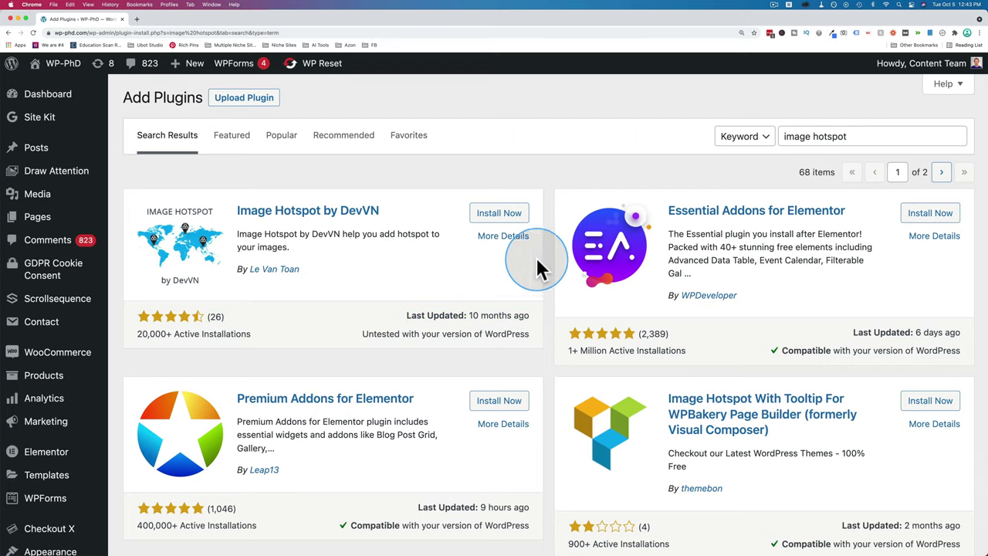
pyautogui.click(500, 214)
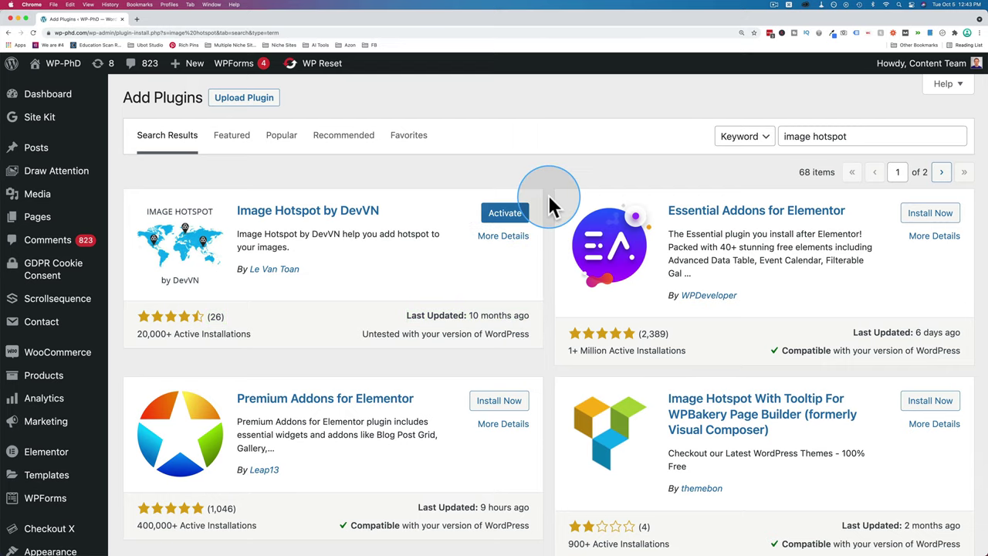
pyautogui.click(509, 216)
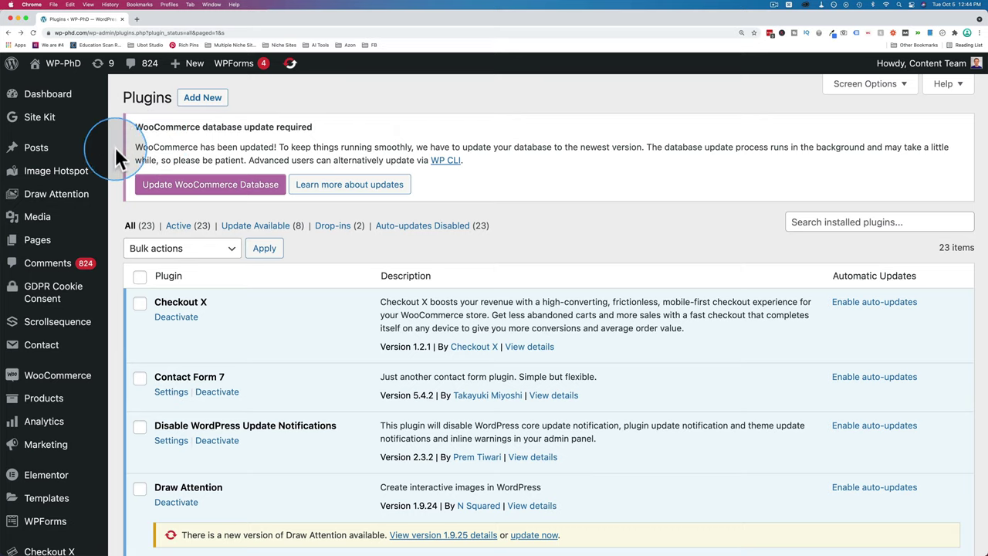
# Create a new Image Hotspot item titled "Purple Bike Bistro"
pyautogui.moveTo(37, 179)
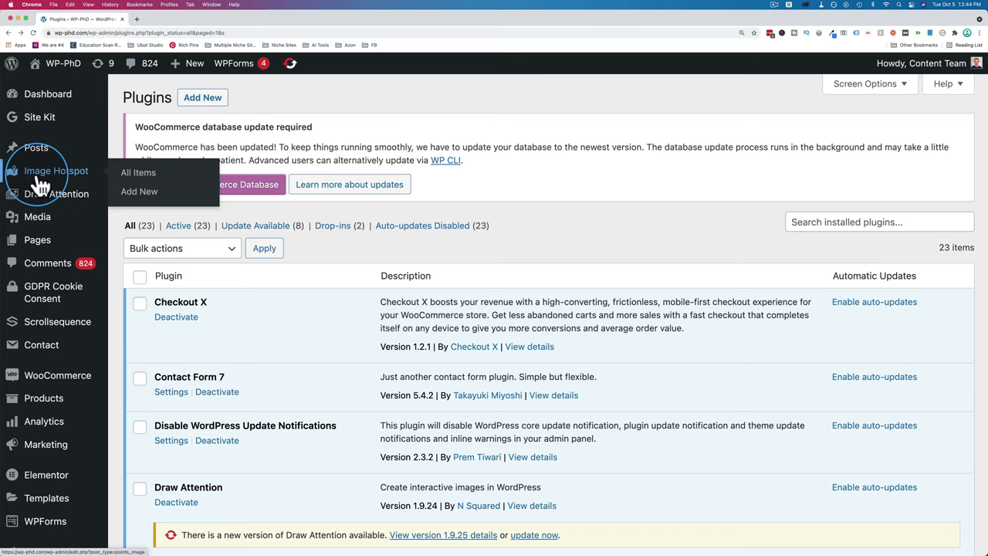
pyautogui.click(139, 193)
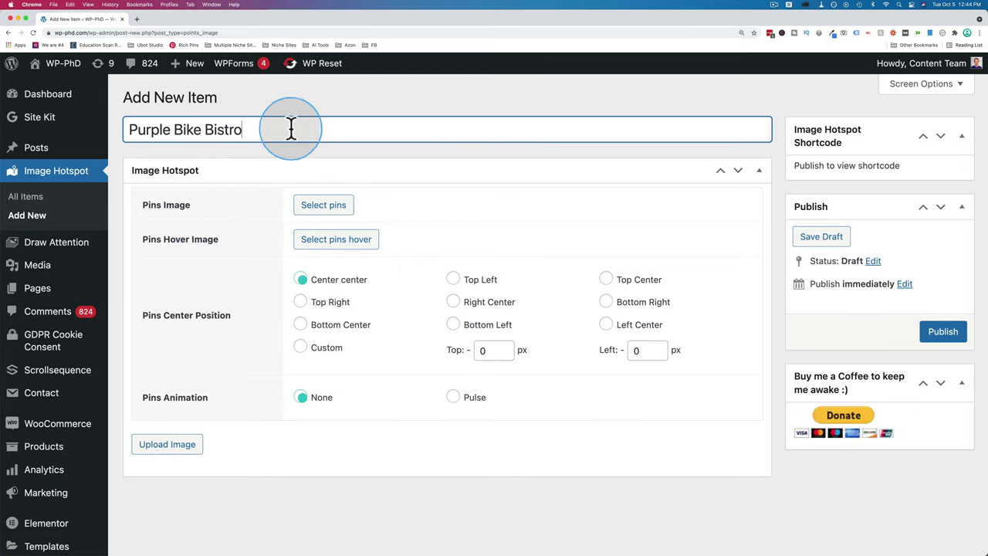
pyautogui.scroll(-1, 302, 132)
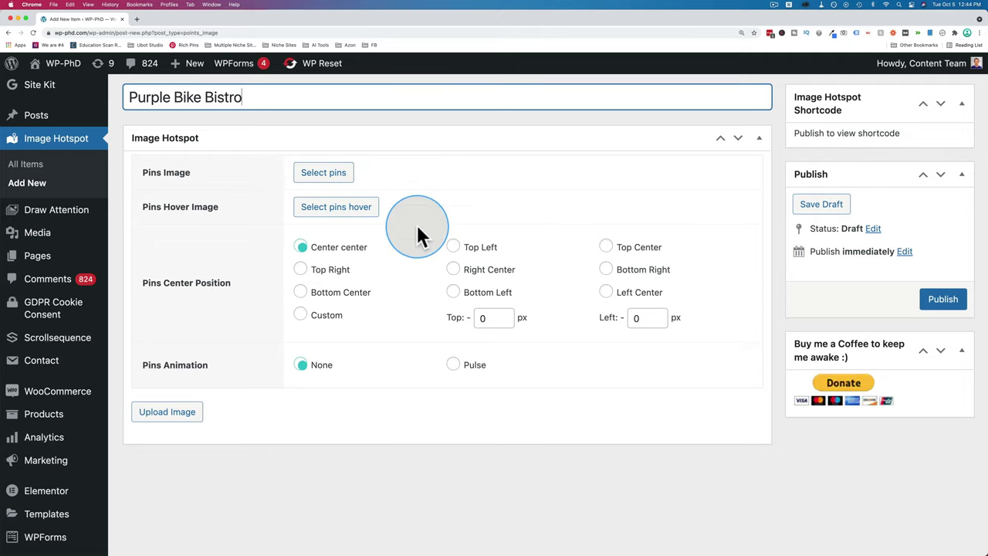
# Use purple-bike-bistro.jpg from the media library as the hotspot item's main image
pyautogui.scroll(-2, 263, 266)
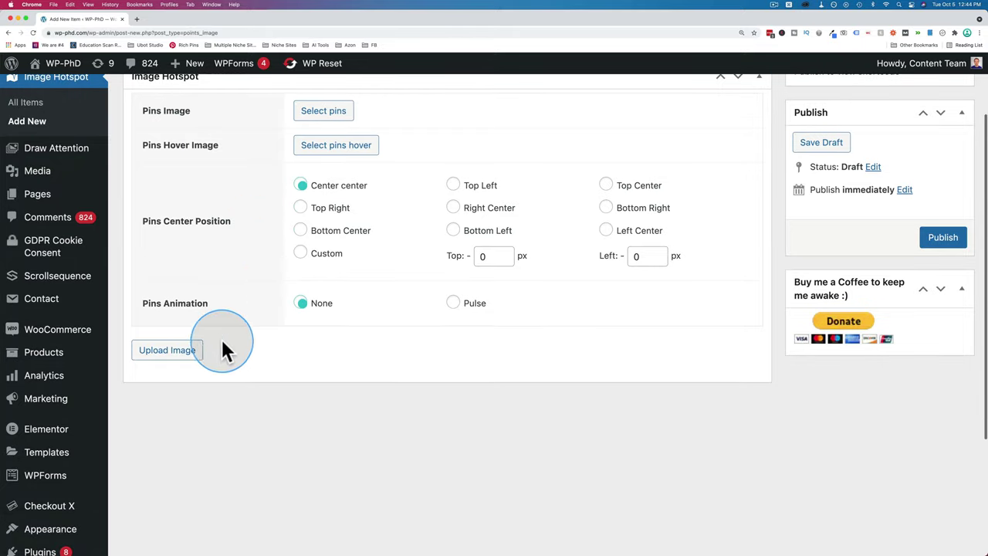
pyautogui.click(165, 355)
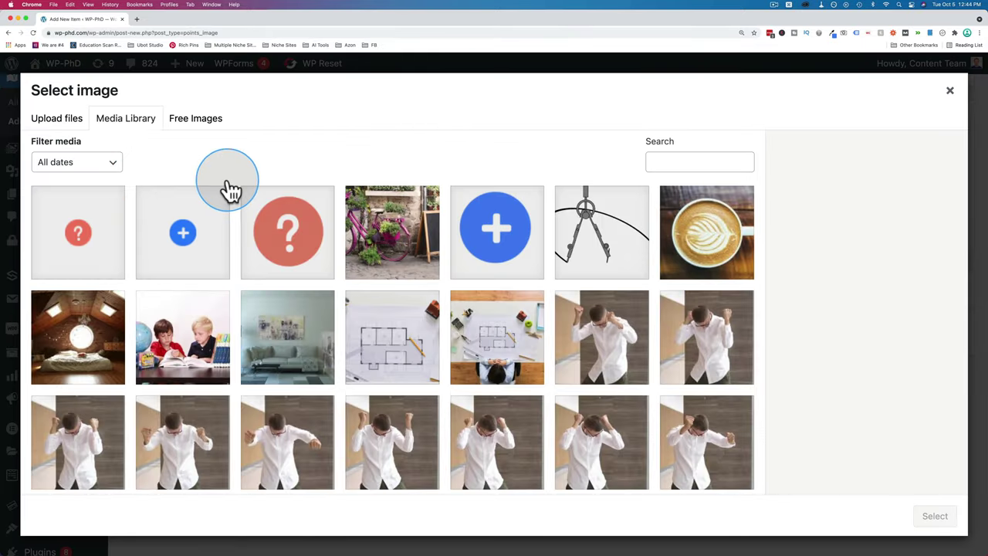
pyautogui.click(425, 216)
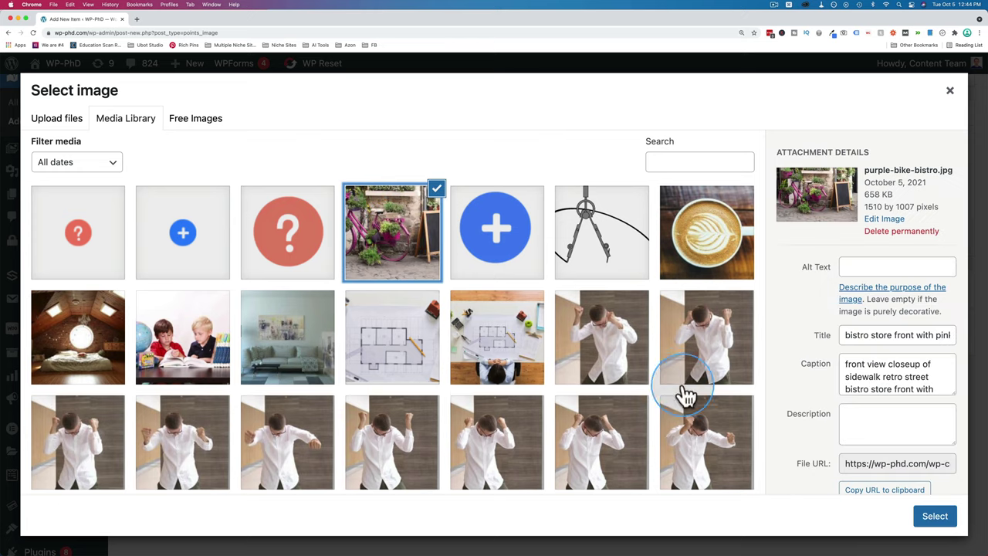
pyautogui.click(935, 519)
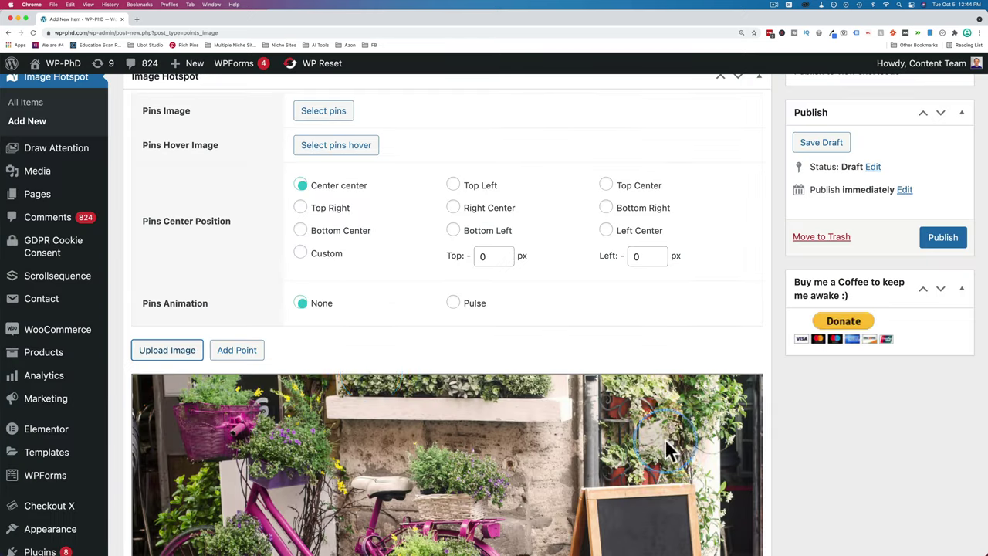
pyautogui.scroll(-6, 378, 353)
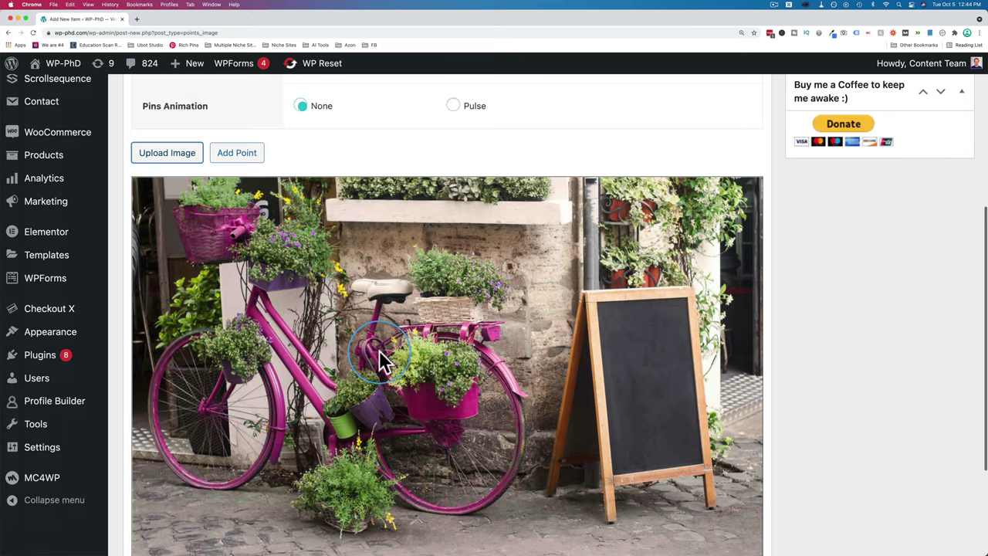
pyautogui.scroll(-1, 386, 293)
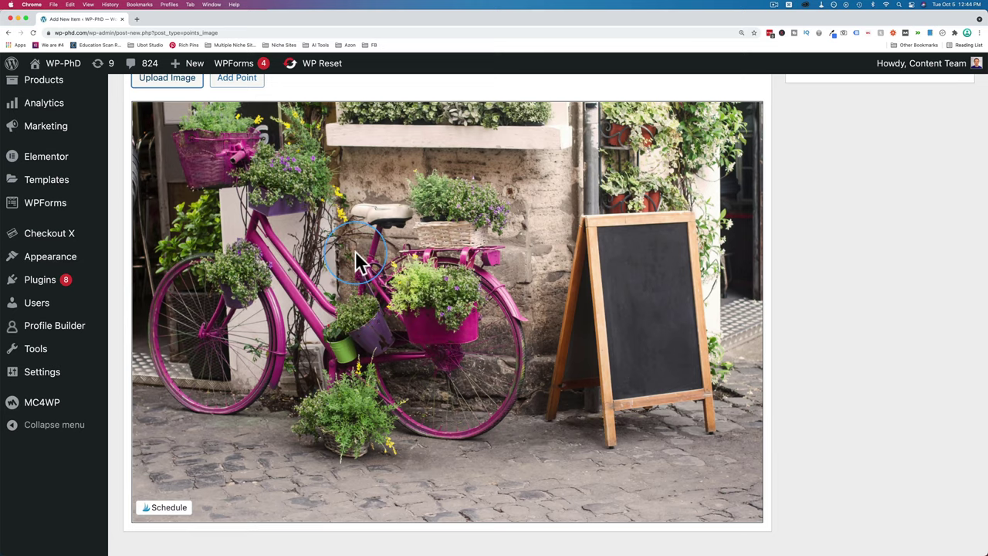
# Set the pins image to question-mark-icon-40x40-1.png from the media library
pyautogui.scroll(3, 357, 255)
pyautogui.scroll(4, 355, 251)
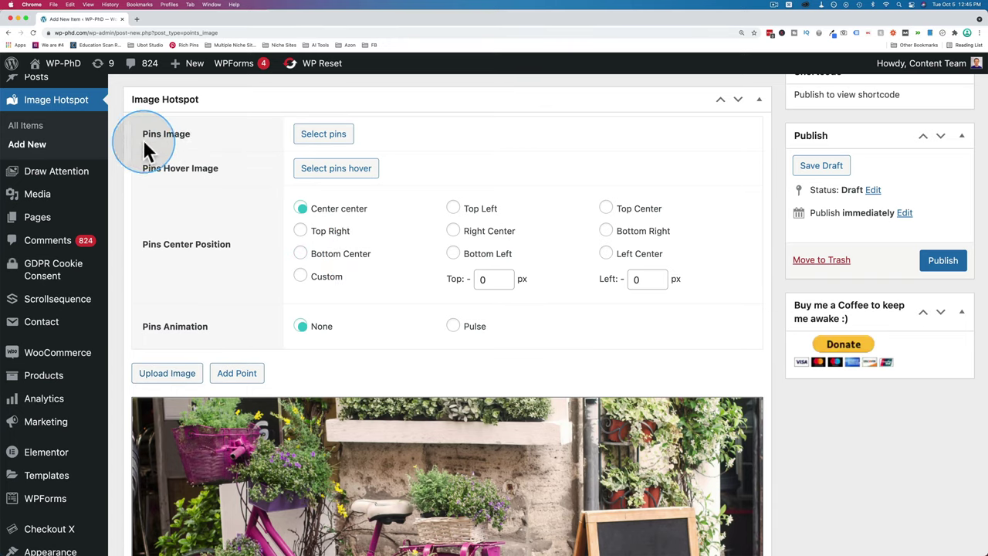
pyautogui.click(322, 136)
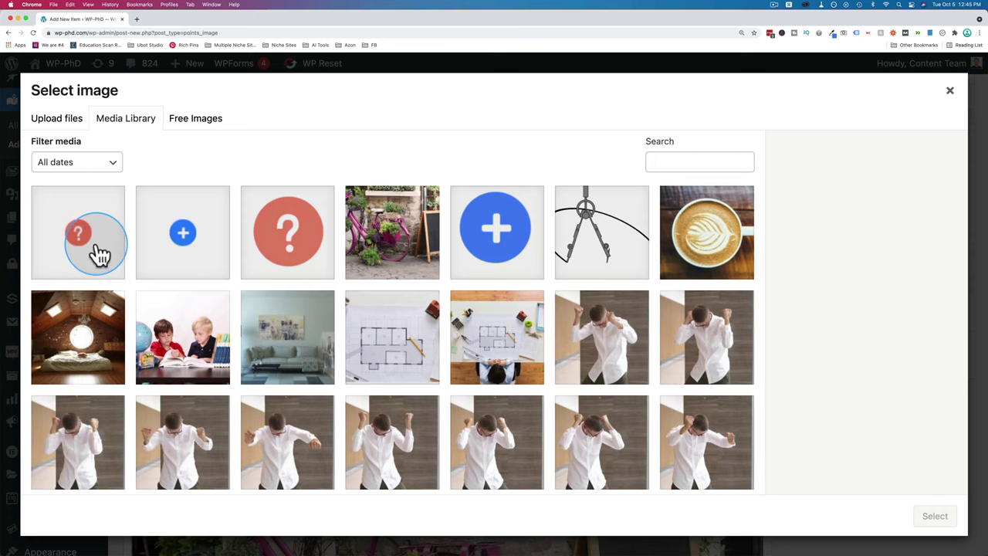
pyautogui.click(99, 253)
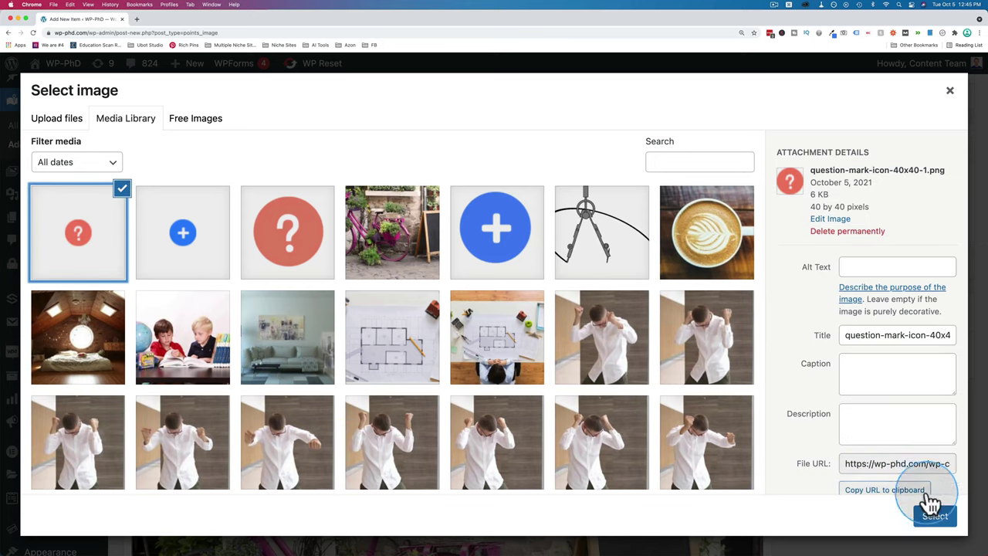
pyautogui.click(932, 503)
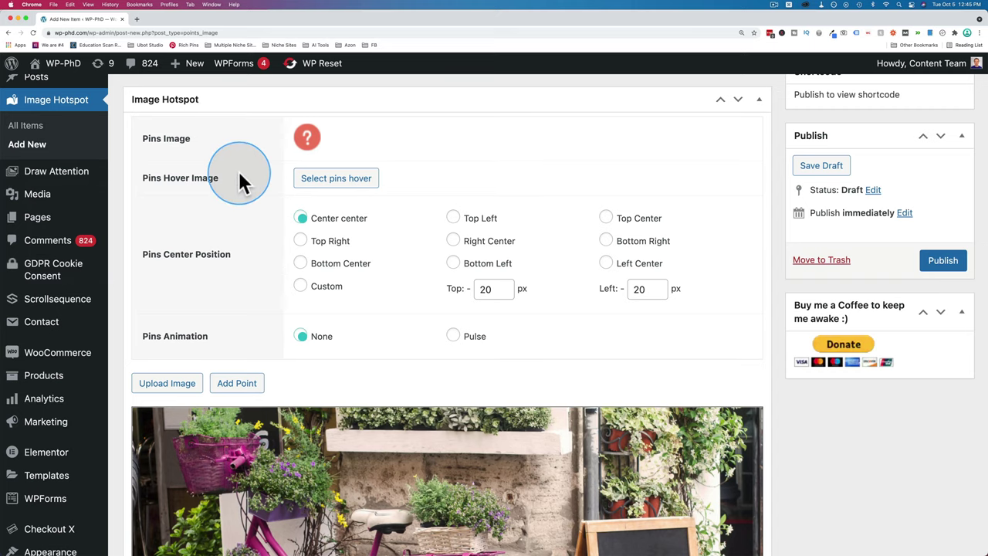
pyautogui.moveTo(303, 150)
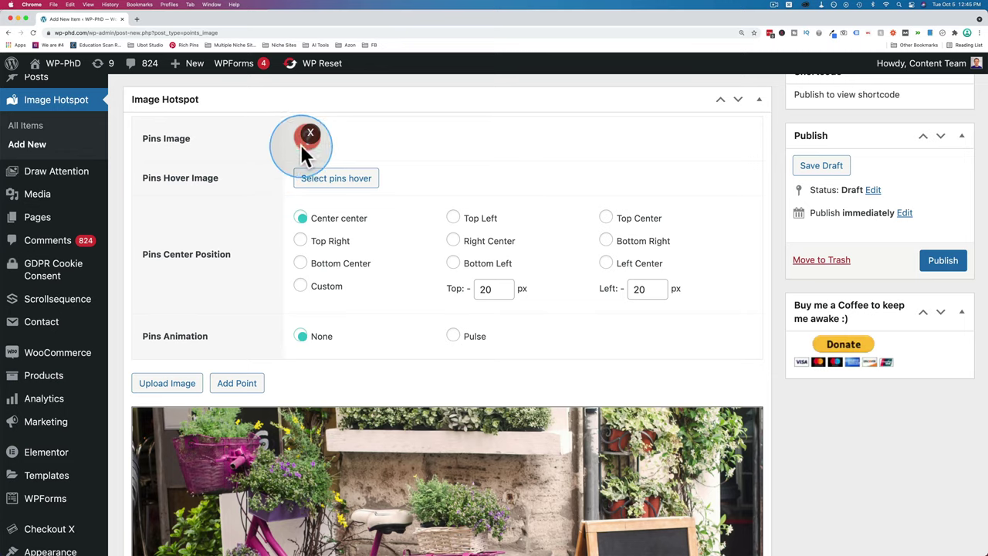
pyautogui.click(328, 179)
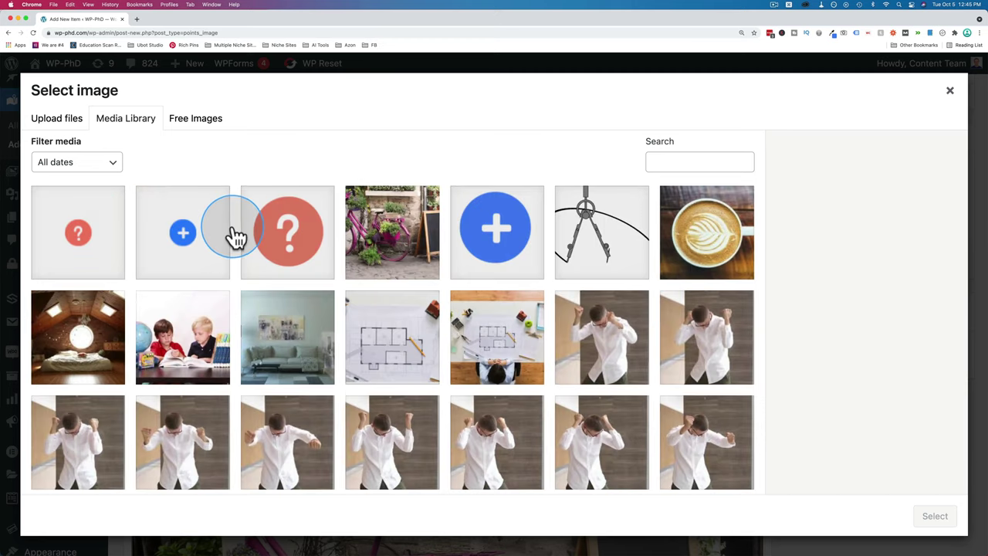
pyautogui.click(950, 90)
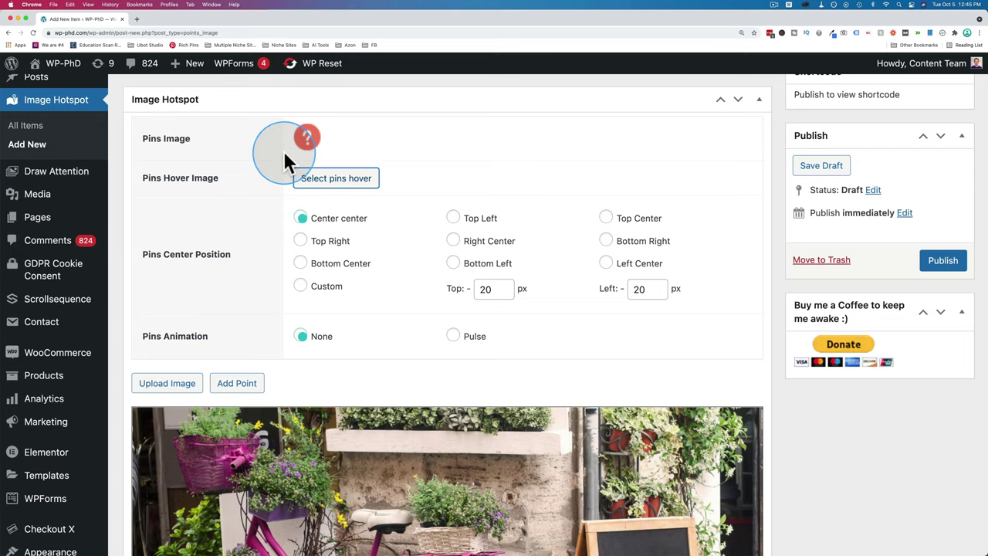
# Try several other pins center positions and return the setting to Center center
pyautogui.scroll(-2, 256, 189)
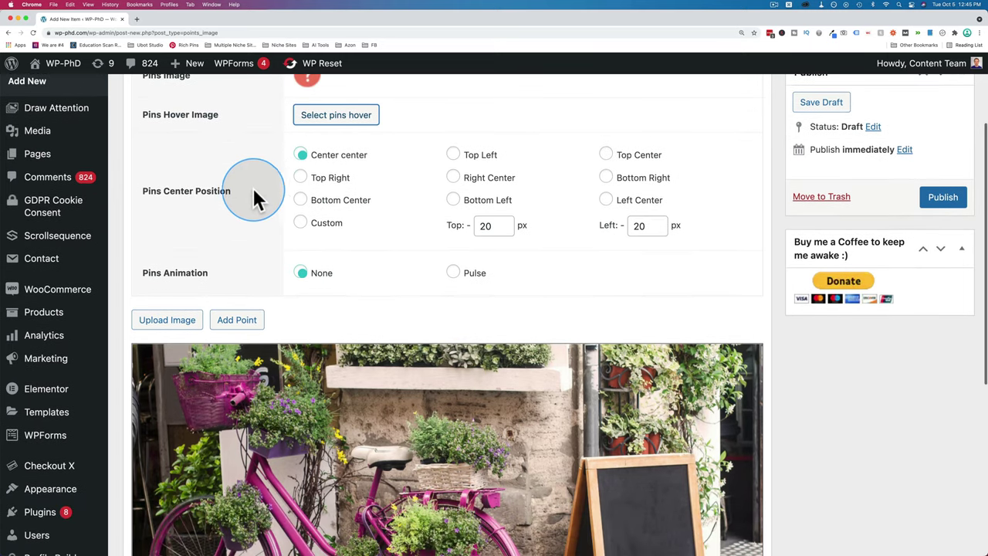
pyautogui.click(301, 179)
pyautogui.click(301, 200)
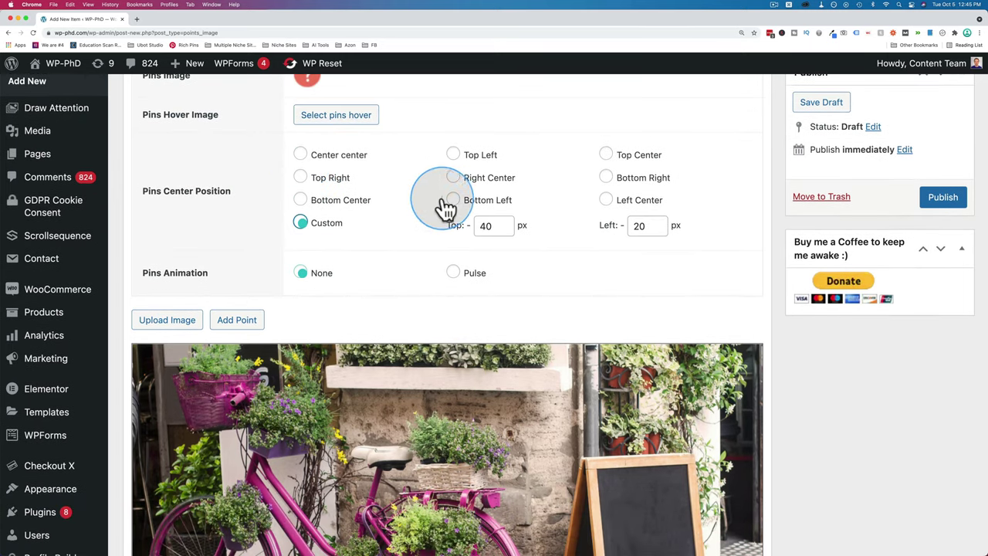
pyautogui.click(454, 201)
pyautogui.click(453, 177)
pyautogui.click(300, 154)
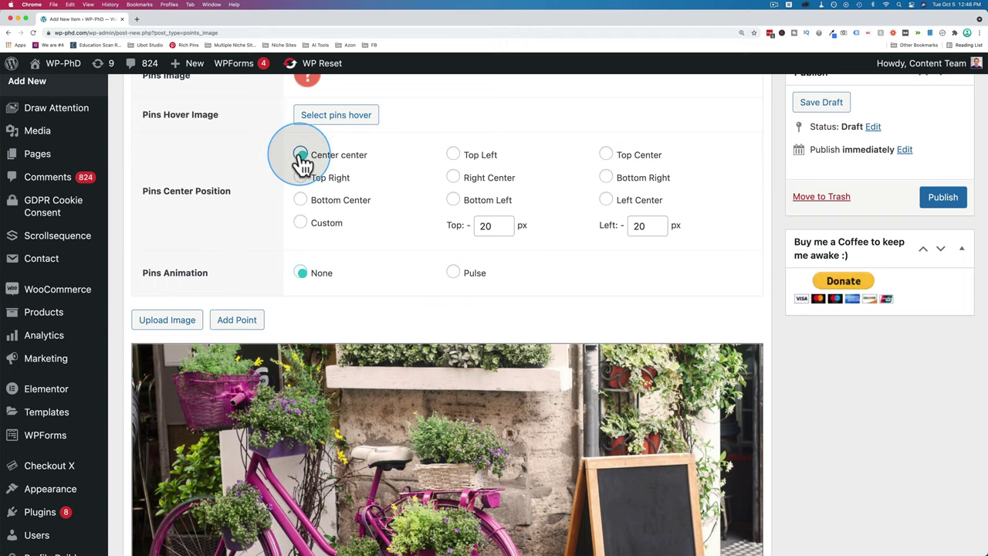
# Set the pins animation to Pulse and add a point to the bistro image
pyautogui.scroll(-1, 270, 189)
pyautogui.scroll(-1, 268, 185)
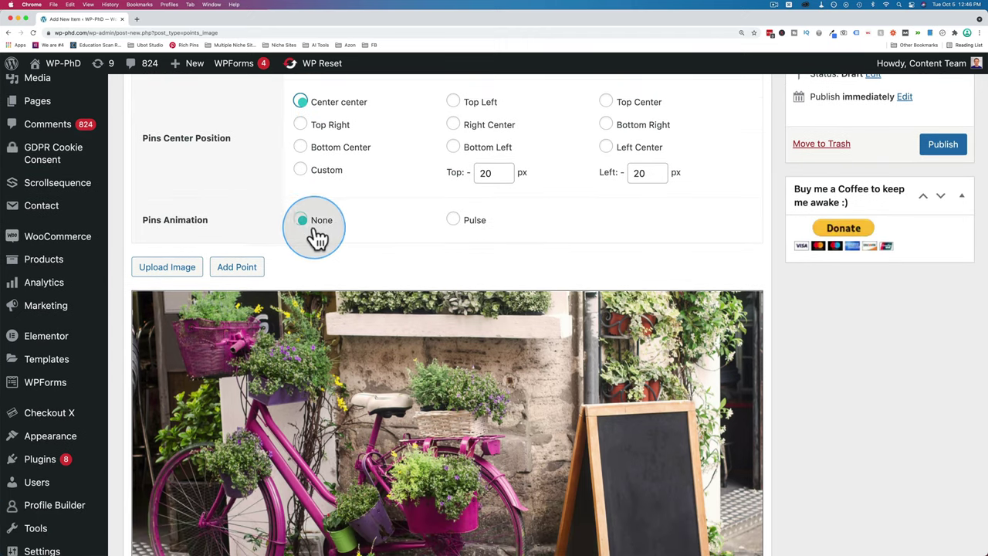
pyautogui.click(453, 220)
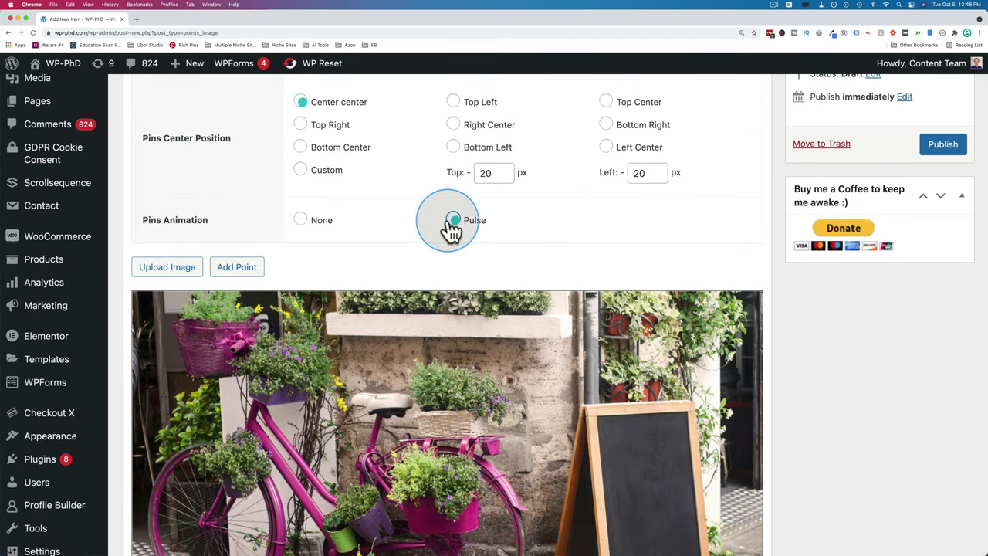
pyautogui.scroll(-3, 342, 225)
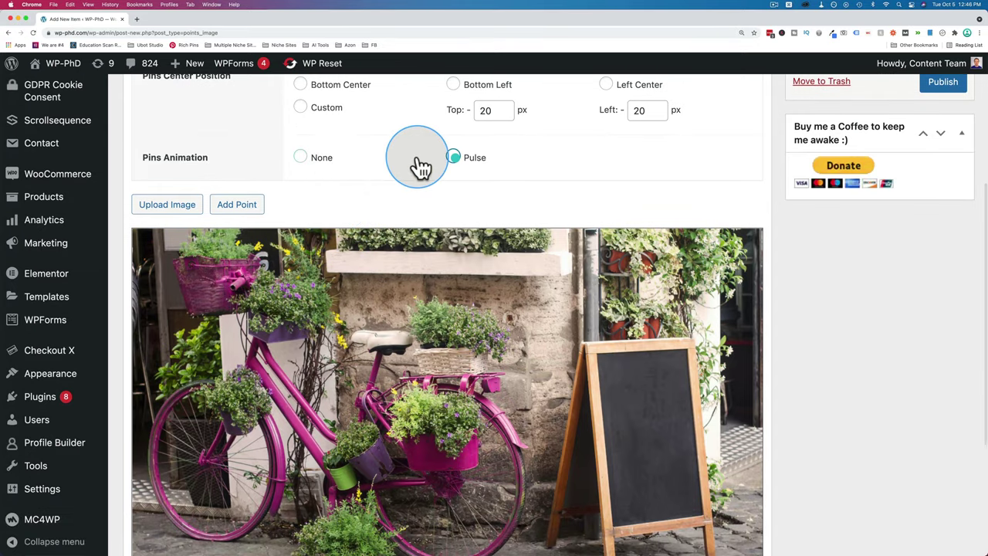
pyautogui.scroll(-3, 421, 168)
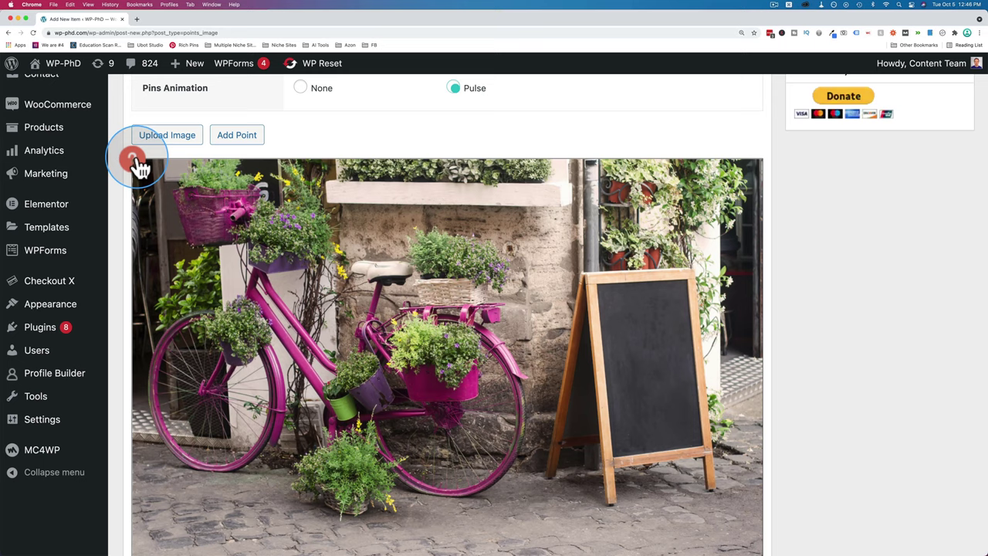
# Move the pin onto the bike's seat and enter "Bike seat." as its content
pyautogui.moveTo(136, 162); pyautogui.dragTo(394, 280)
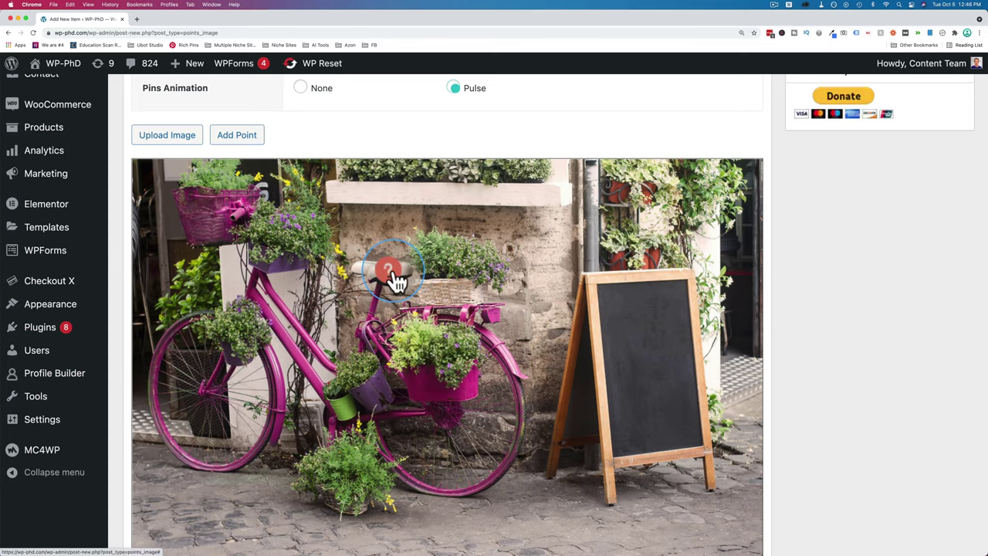
pyautogui.click(394, 277)
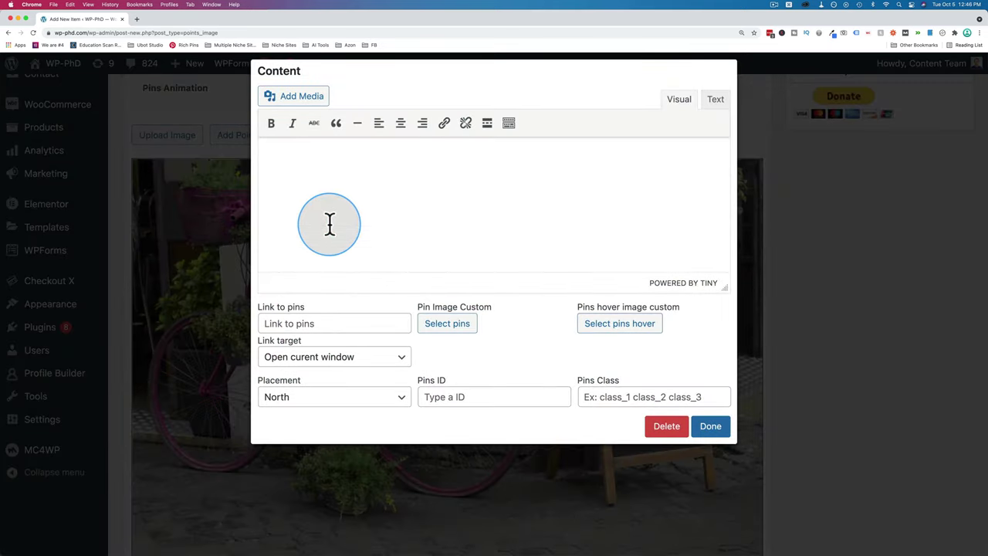
pyautogui.click(379, 209)
pyautogui.write('Bike seat')
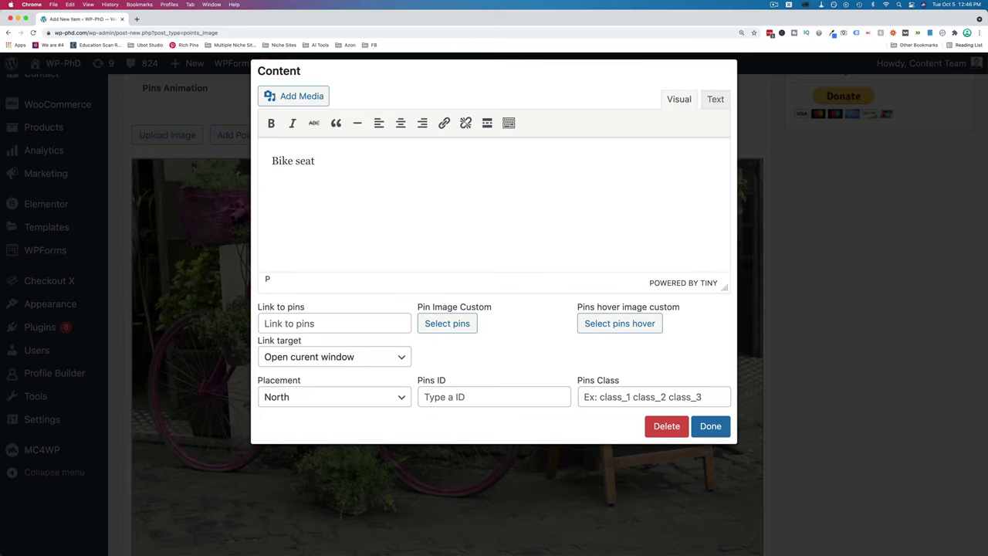
pyautogui.write('.')
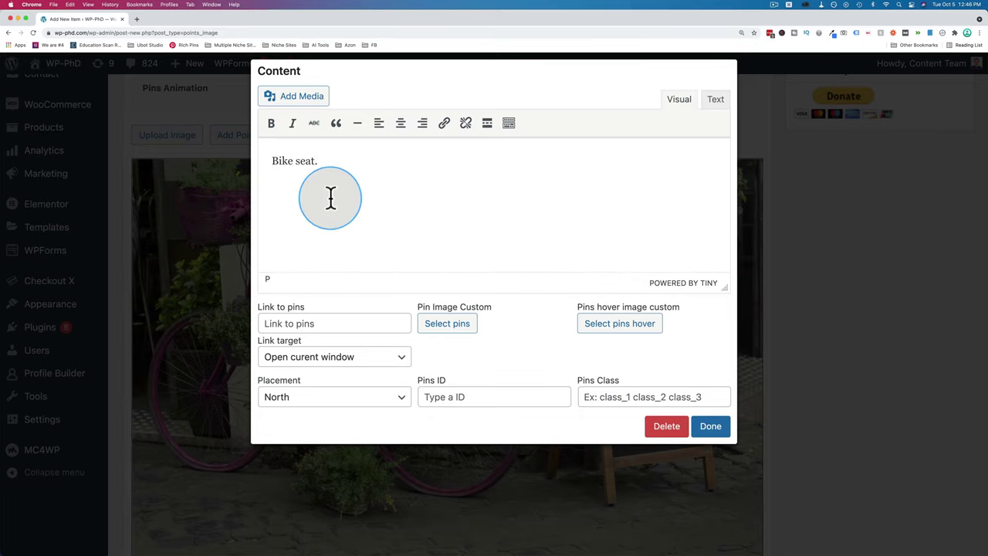
# Set the bike seat pin's custom image to plus-icon-40x40-1.png from the media library
pyautogui.scroll(-1, 421, 285)
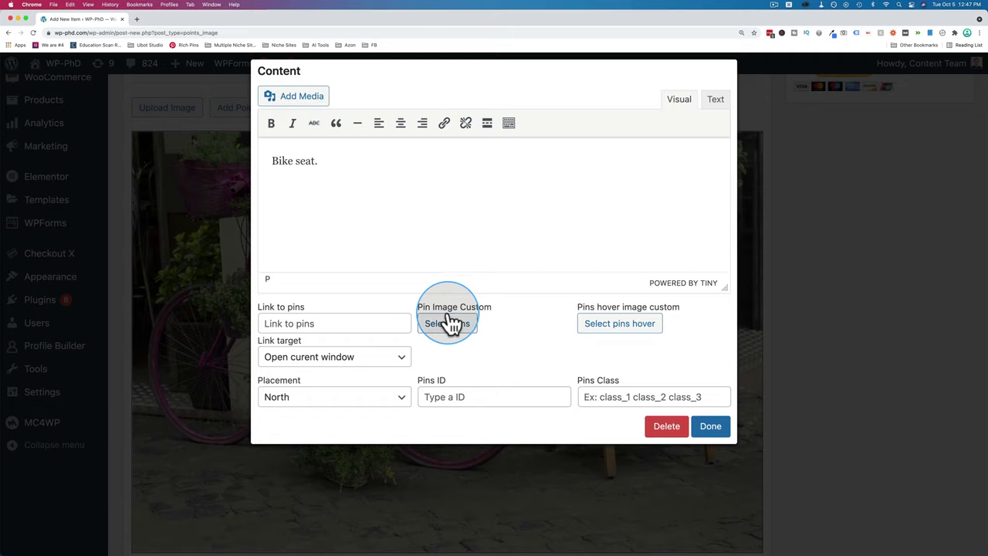
pyautogui.click(448, 327)
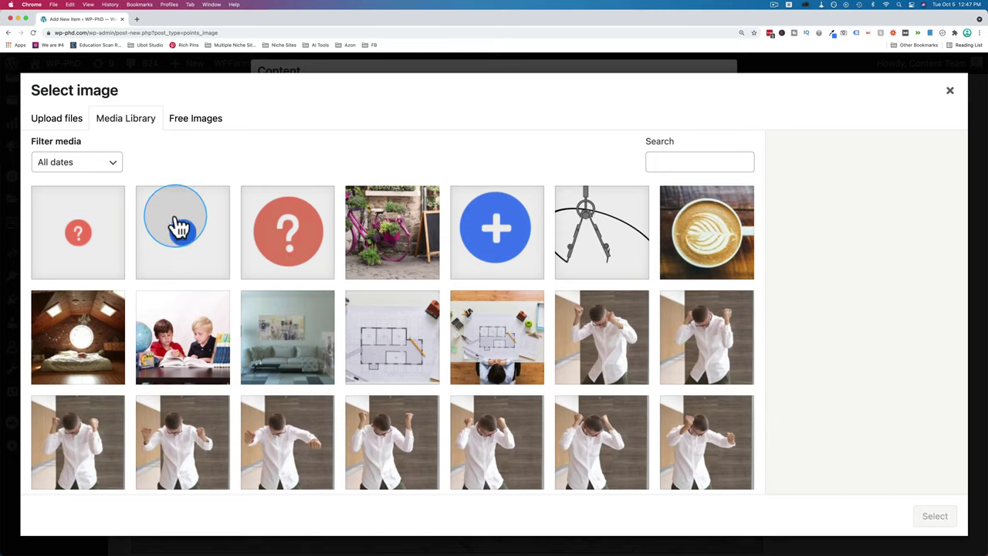
pyautogui.click(177, 224)
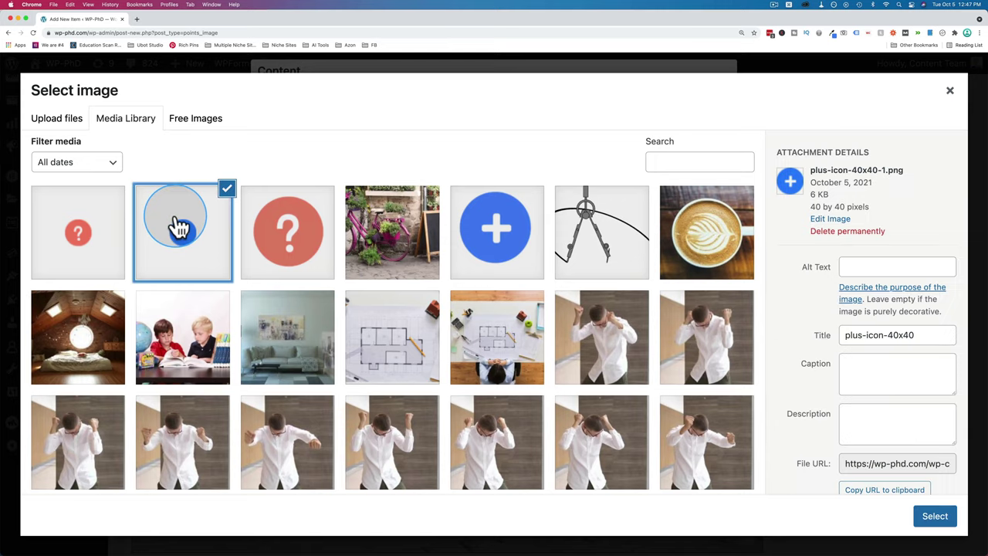
pyautogui.click(935, 516)
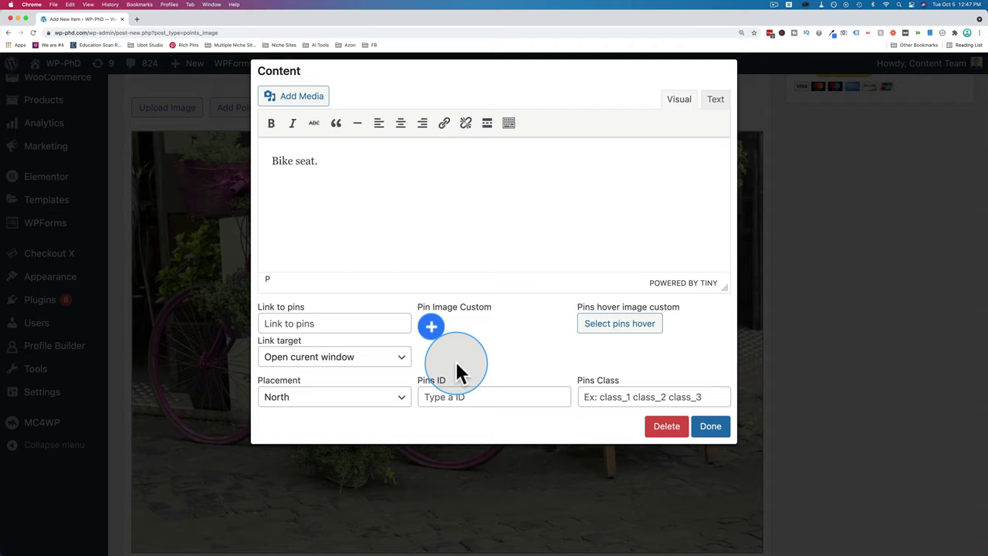
# Keep the bike seat pin's tooltip placement at North and apply the pin's settings
pyautogui.scroll(-1, 473, 347)
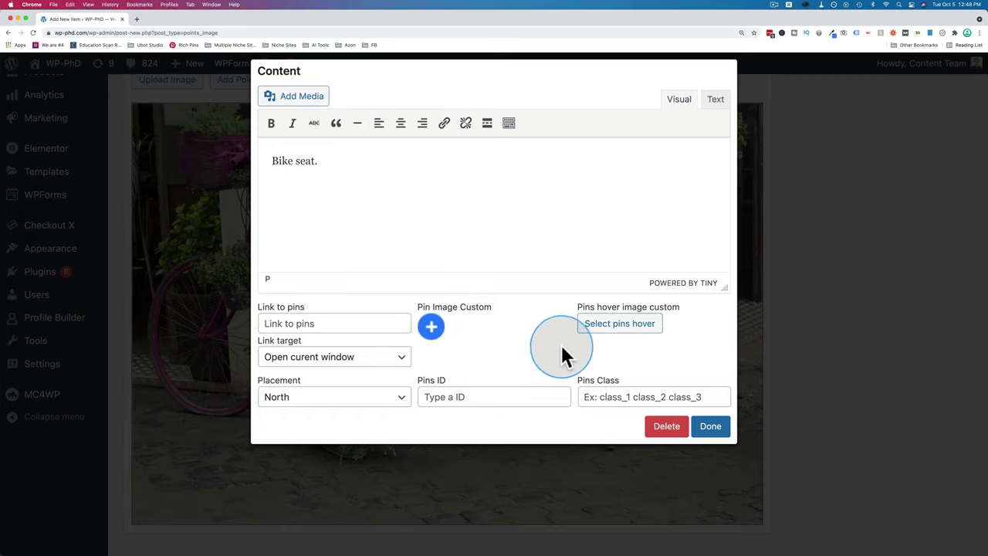
pyautogui.click(404, 400)
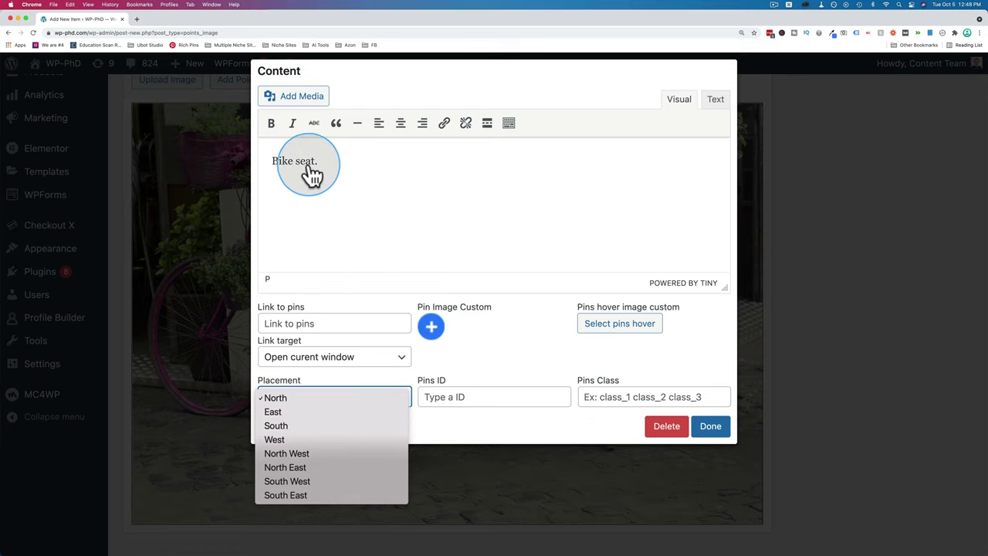
pyautogui.click(279, 400)
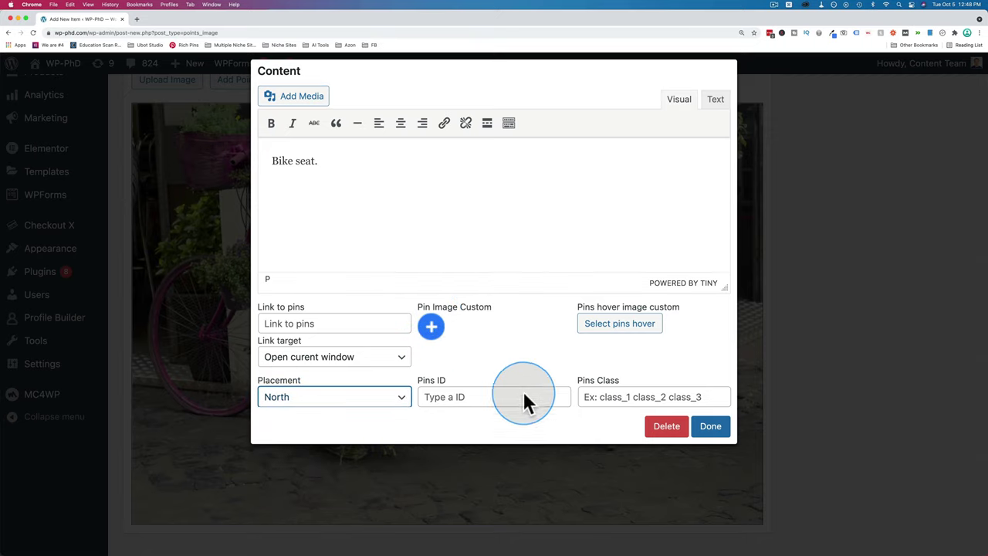
pyautogui.click(491, 356)
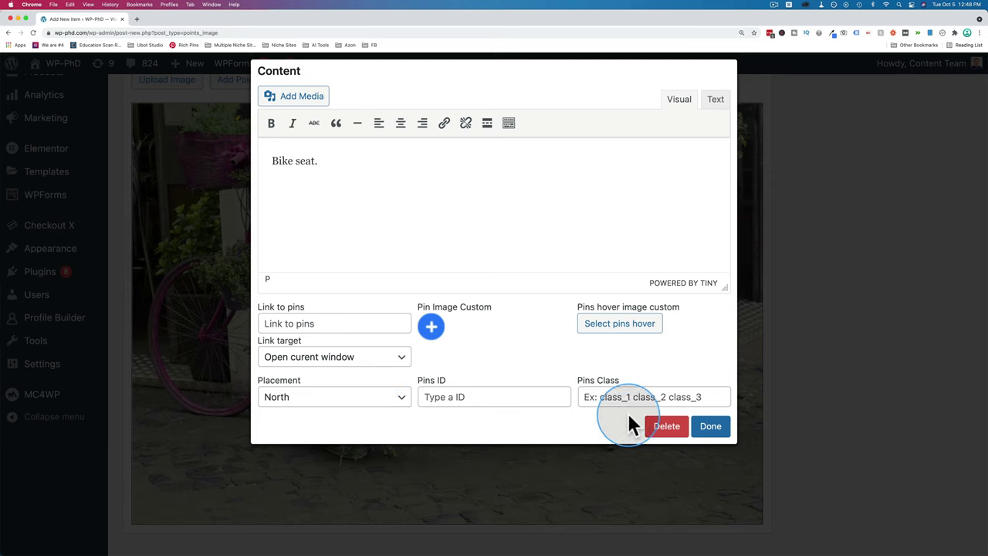
pyautogui.click(710, 429)
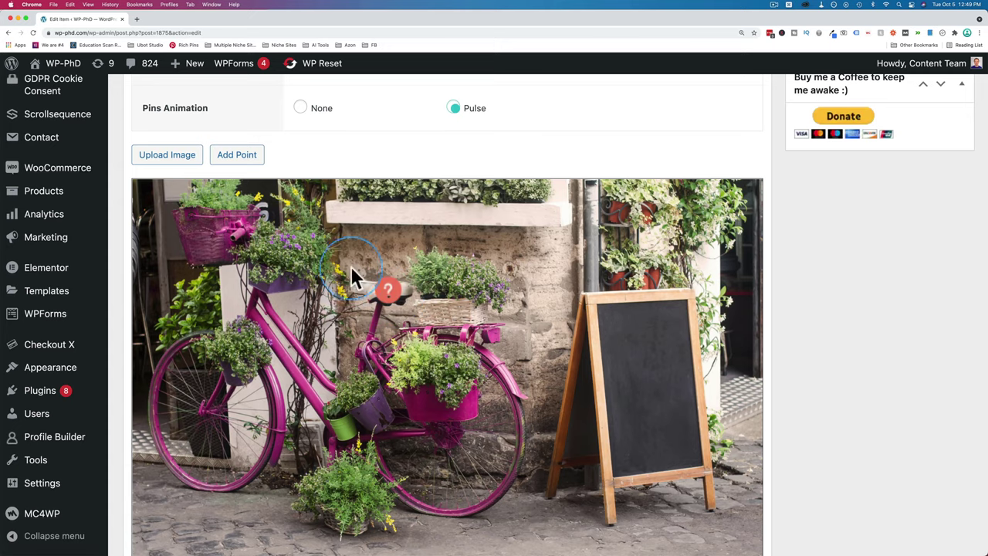
# Save the hotspot item as a draft and check the bike seat pin on the image
pyautogui.scroll(8, 833, 333)
pyautogui.click(821, 277)
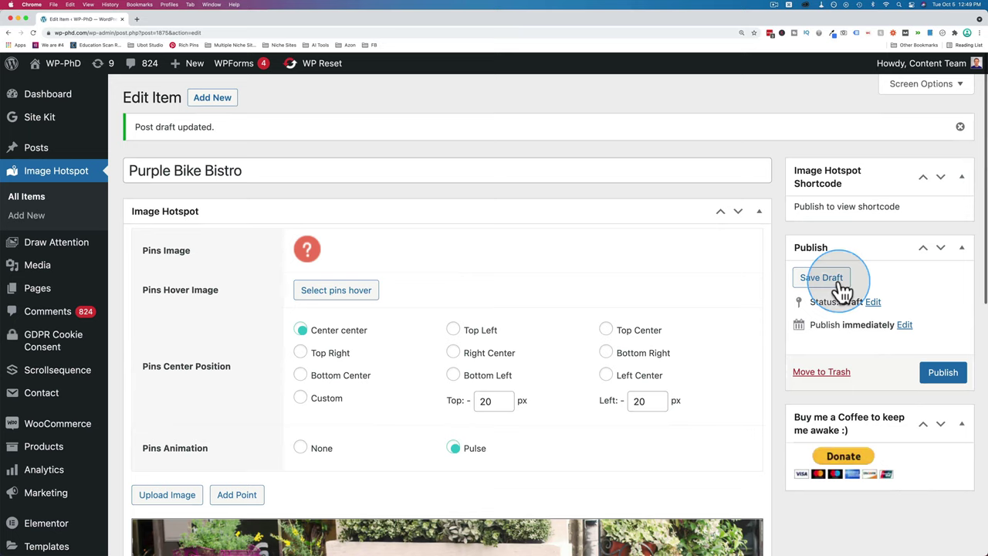
pyautogui.scroll(-1, 778, 266)
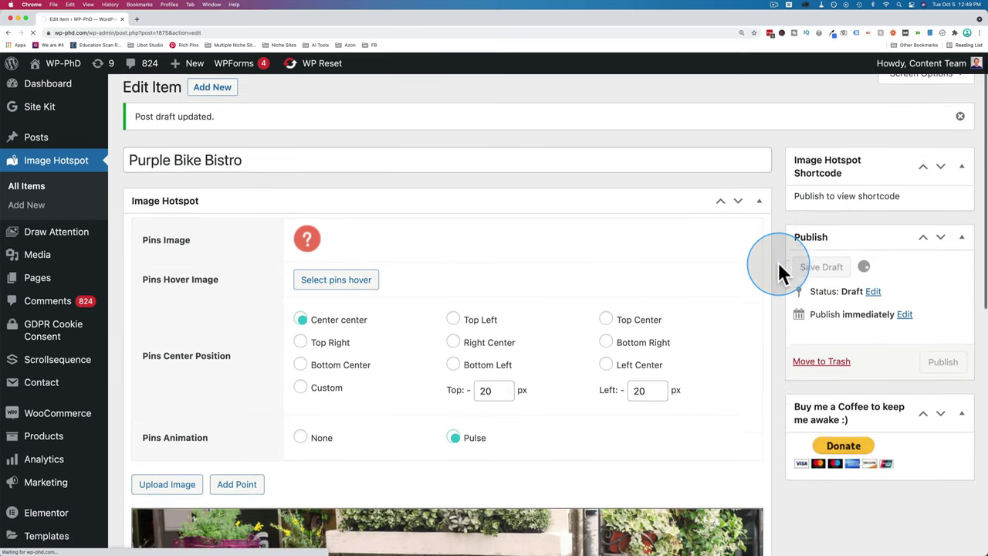
pyautogui.scroll(-7, 778, 262)
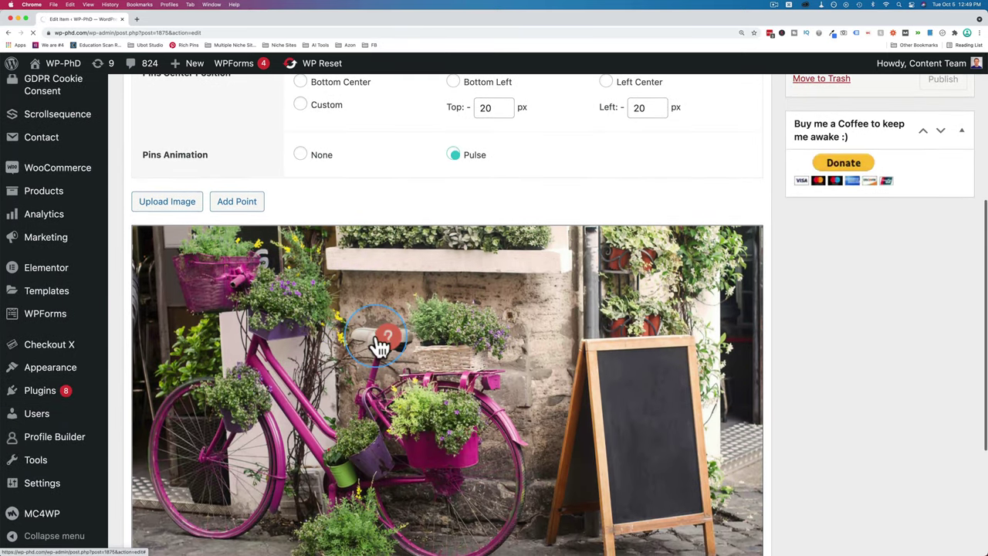
pyautogui.scroll(-5, 392, 343)
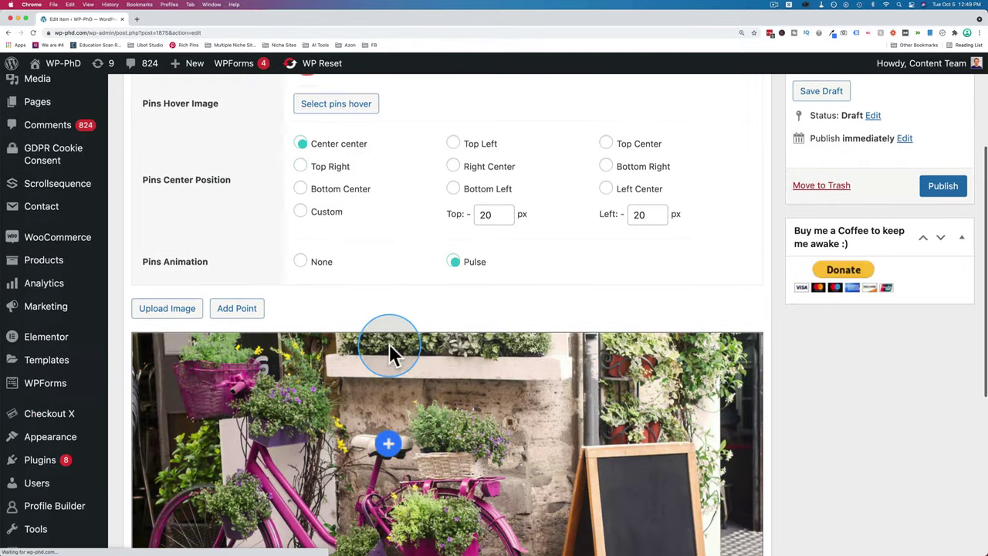
pyautogui.scroll(-4, 389, 343)
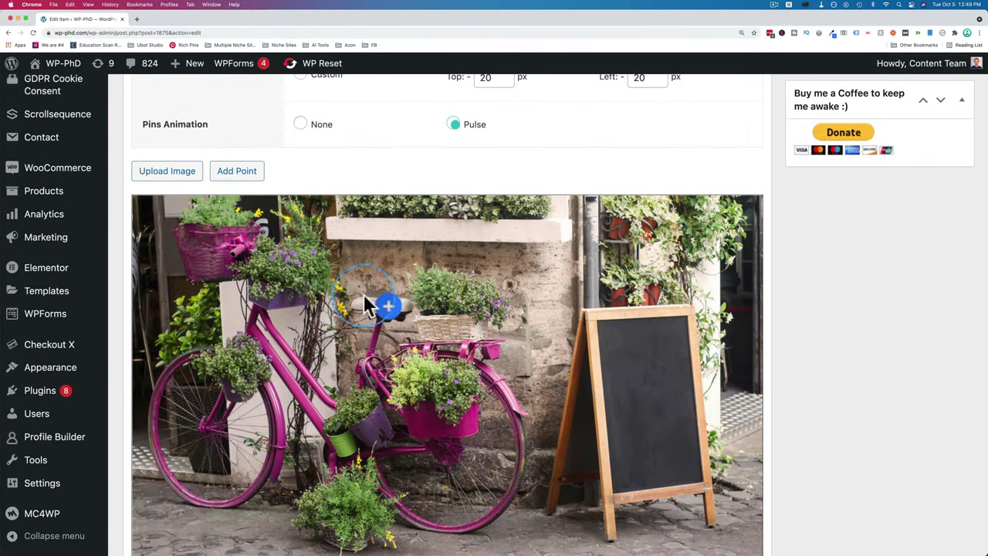
# Add a second point on the chalkboard sign and enter "The Menu." as its content
pyautogui.click(241, 179)
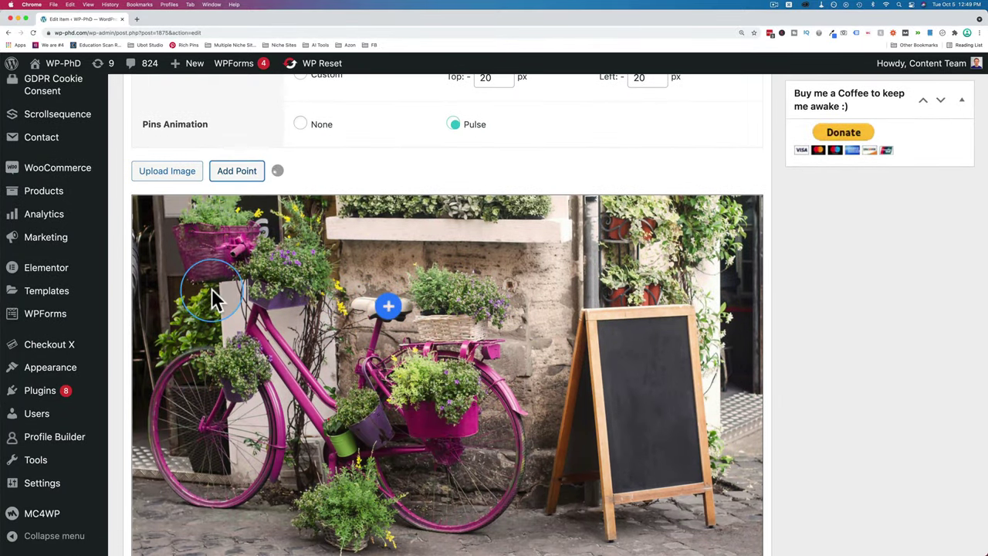
pyautogui.scroll(-2, 217, 289)
pyautogui.moveTo(273, 163); pyautogui.dragTo(652, 313)
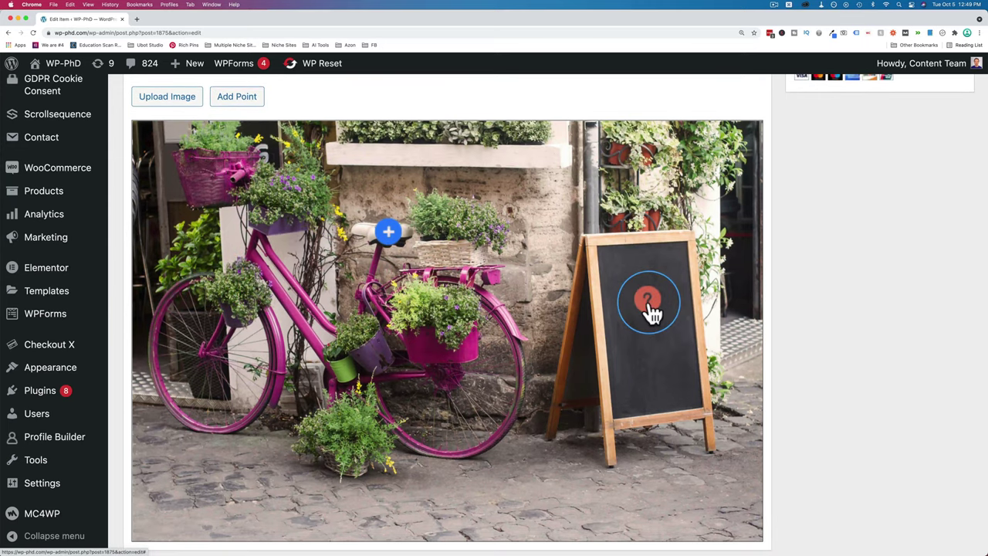
pyautogui.click(652, 313)
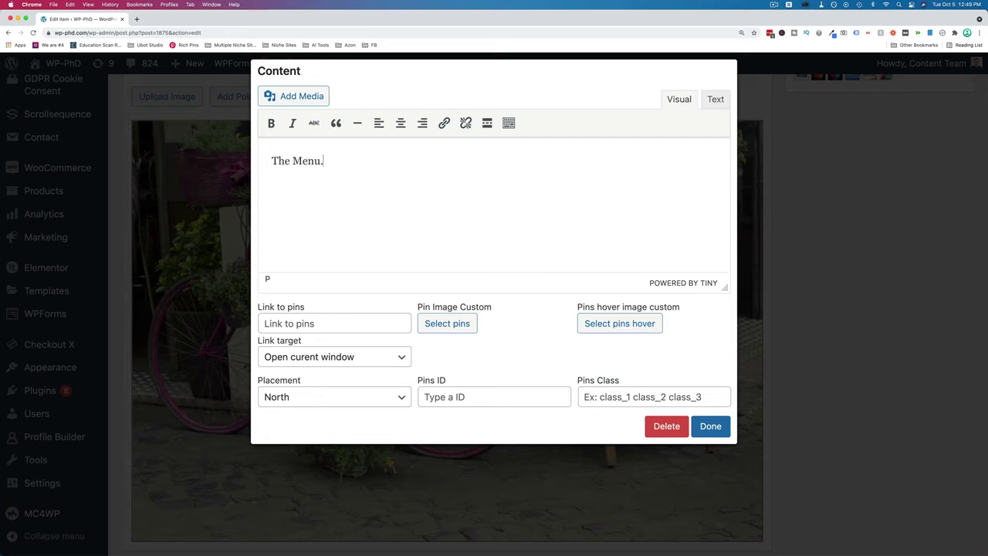
# Insert coffee-latte-art-cup-983955.jpg from the media library below the menu text and apply the pin's settings
pyautogui.click(346, 181)
pyautogui.click(293, 112)
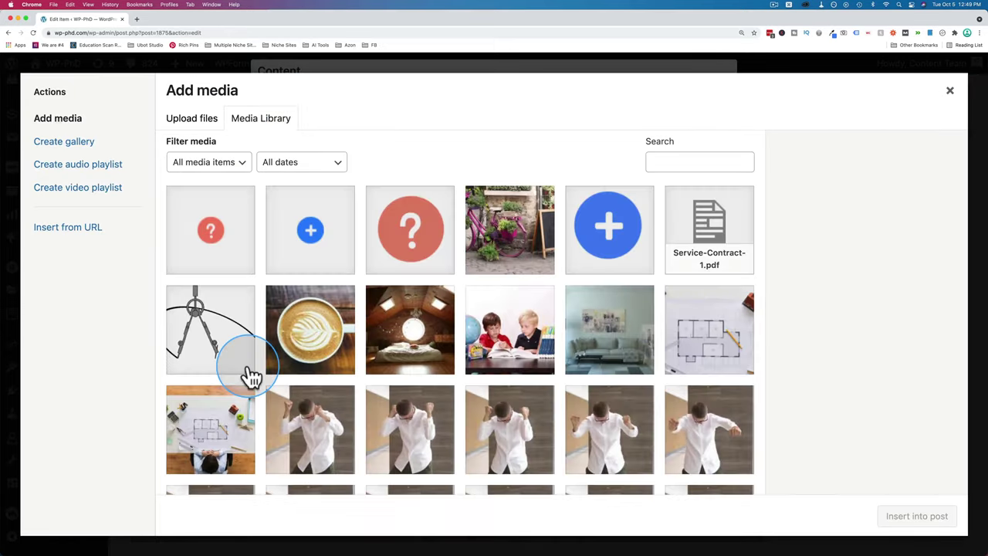
pyautogui.click(313, 332)
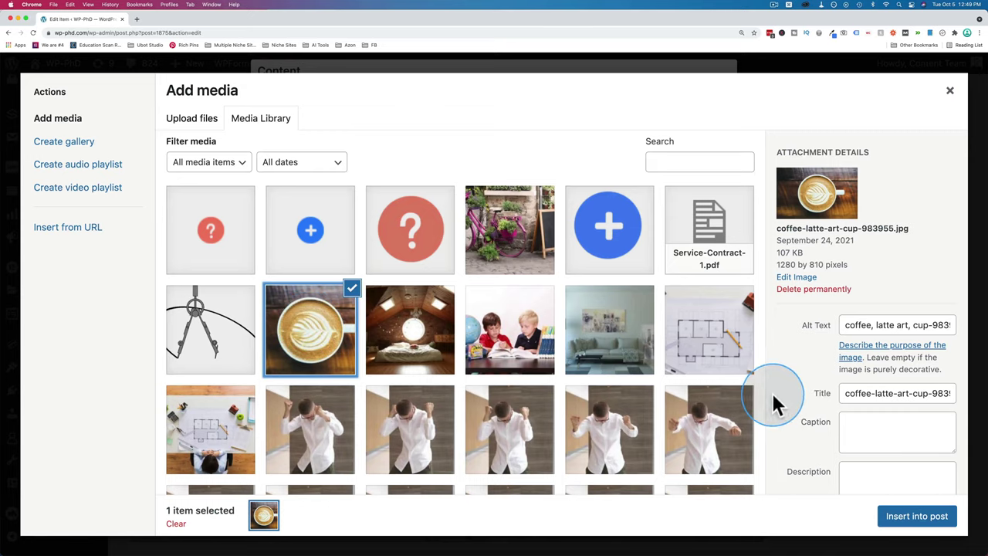
pyautogui.click(912, 514)
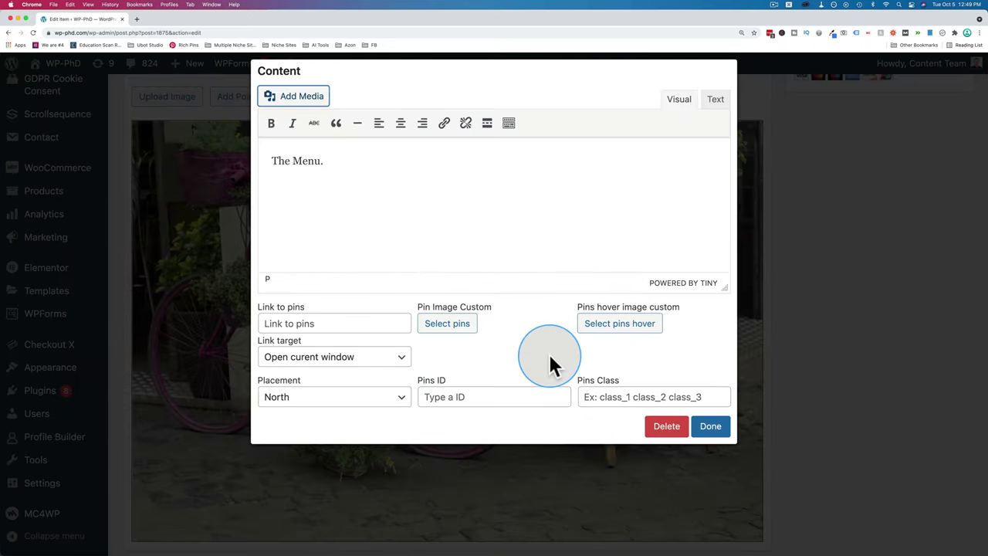
pyautogui.click(710, 426)
# Add a third point and place it on the lower part of the bike's front wheel
pyautogui.scroll(-2, 479, 294)
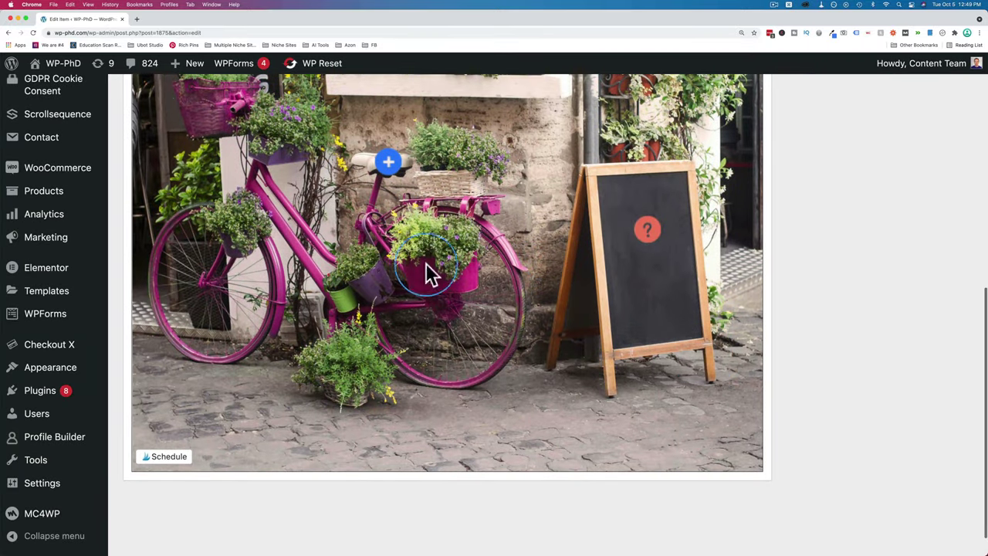
pyautogui.scroll(1, 308, 201)
pyautogui.scroll(1, 153, 132)
pyautogui.click(233, 123)
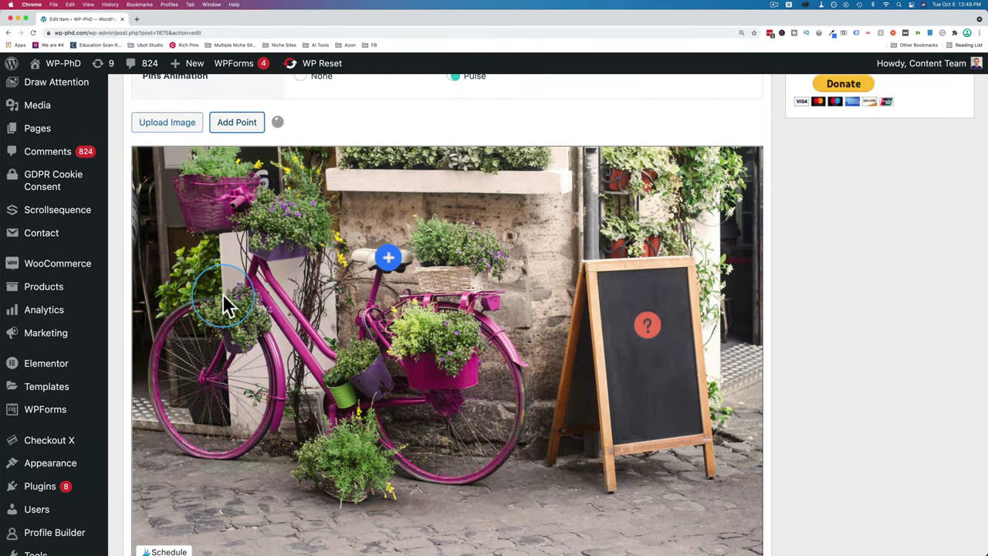
pyautogui.moveTo(137, 163); pyautogui.dragTo(216, 427)
# Enter "Bike spokes" as the front wheel pin's content and set its placement to South
pyautogui.click(213, 417)
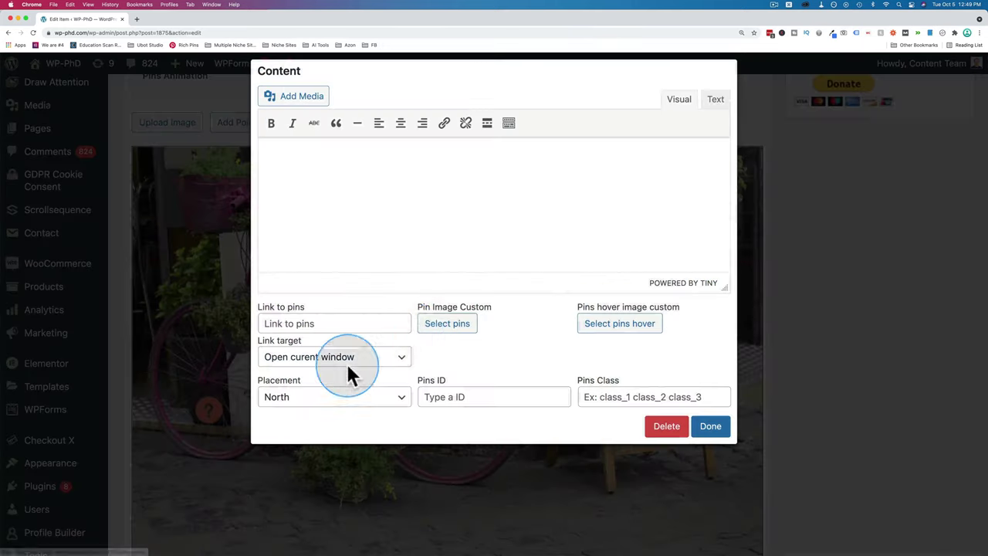
pyautogui.write('Bike spokes')
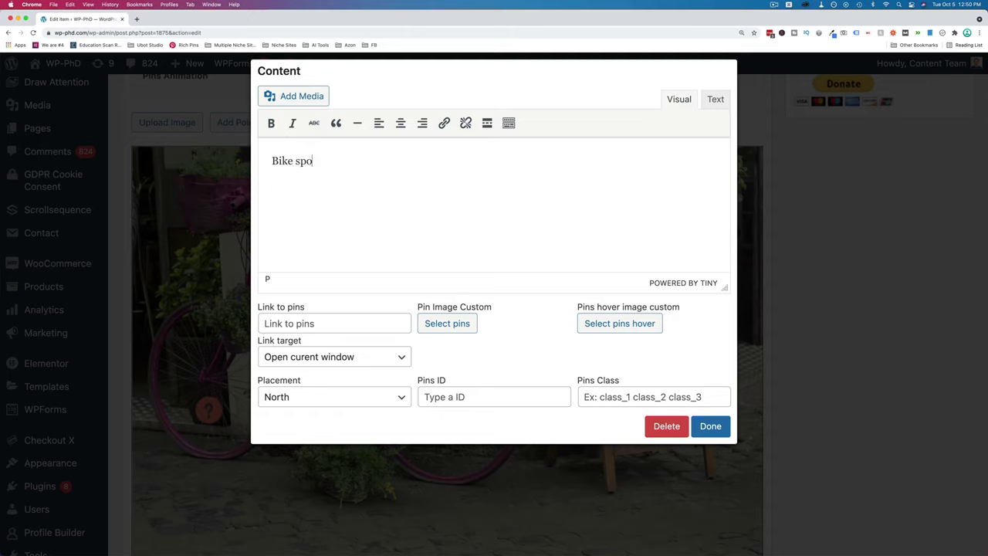
pyautogui.click(383, 399)
pyautogui.click(346, 430)
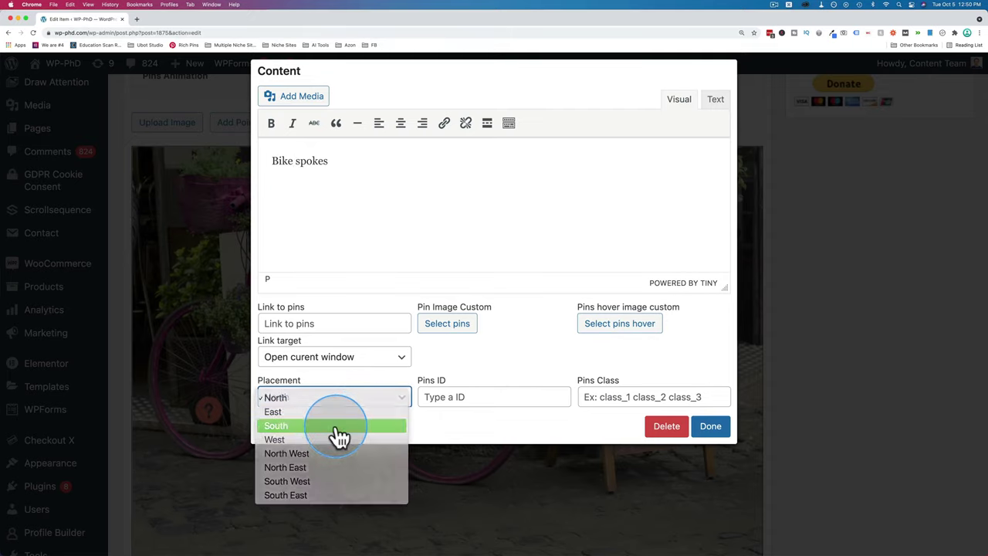
pyautogui.click(709, 429)
# Reopen the chalkboard pin's settings and set its tooltip placement to East
pyautogui.click(636, 327)
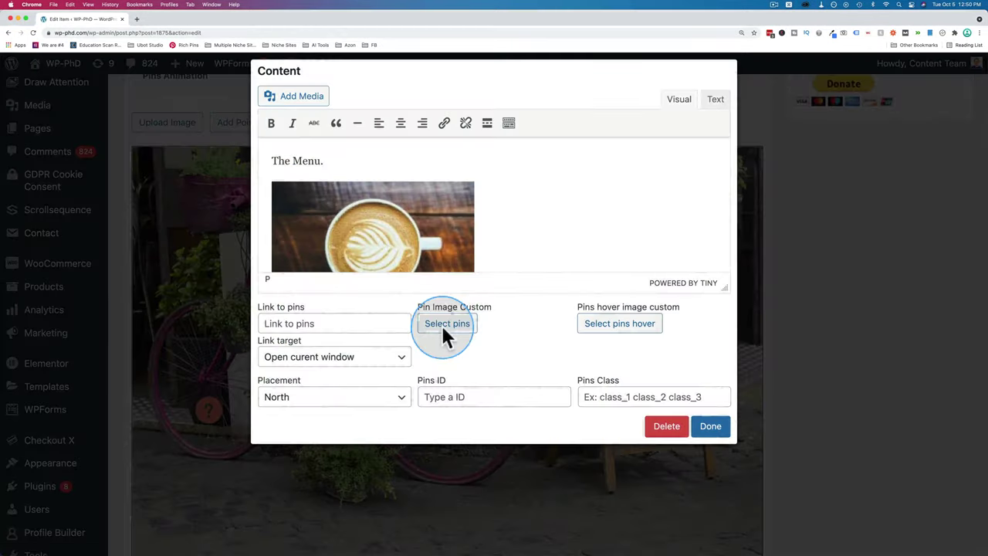
pyautogui.click(337, 398)
pyautogui.click(351, 413)
pyautogui.click(702, 429)
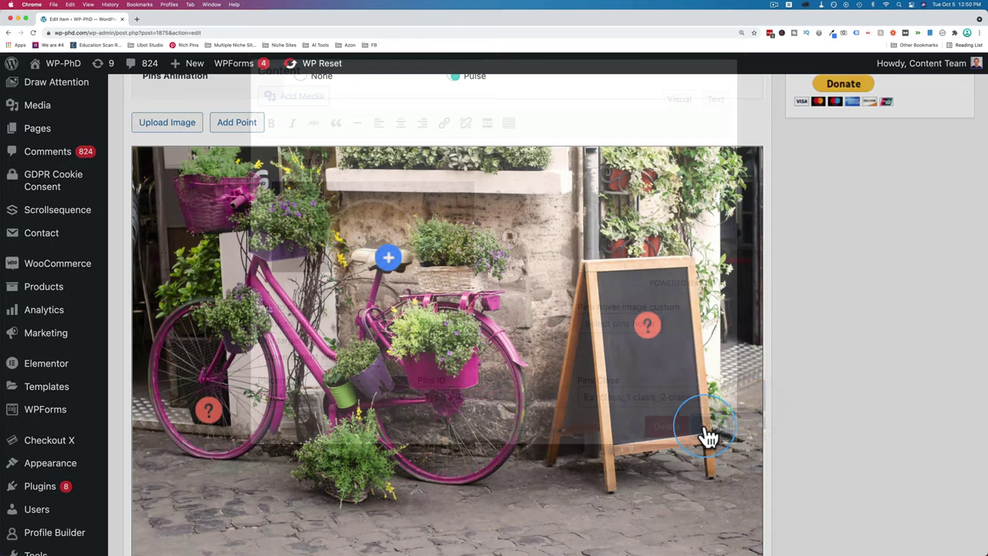
# Publish the Purple Bike Bistro hotspot item and select its generated shortcode
pyautogui.scroll(1, 862, 373)
pyautogui.scroll(-1, 863, 374)
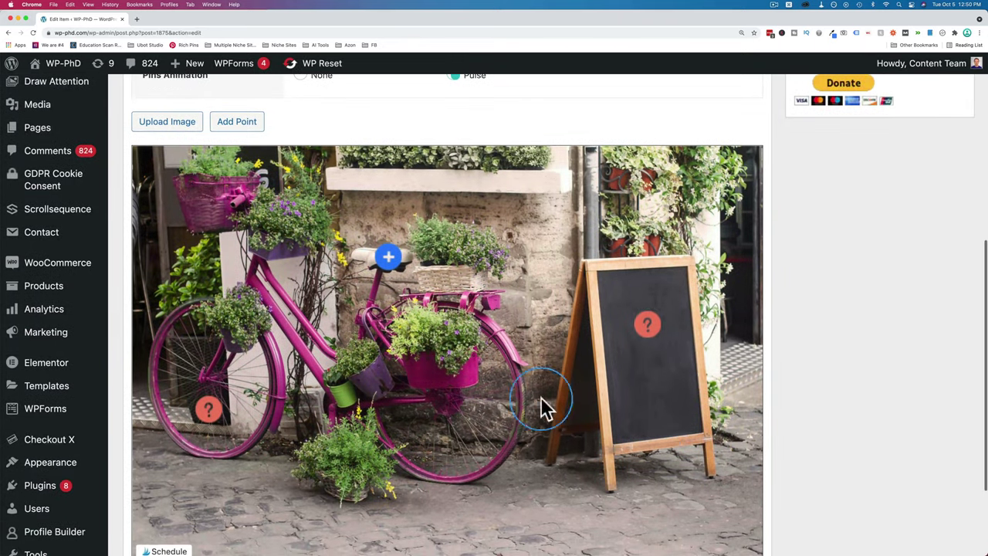
pyautogui.scroll(6, 837, 355)
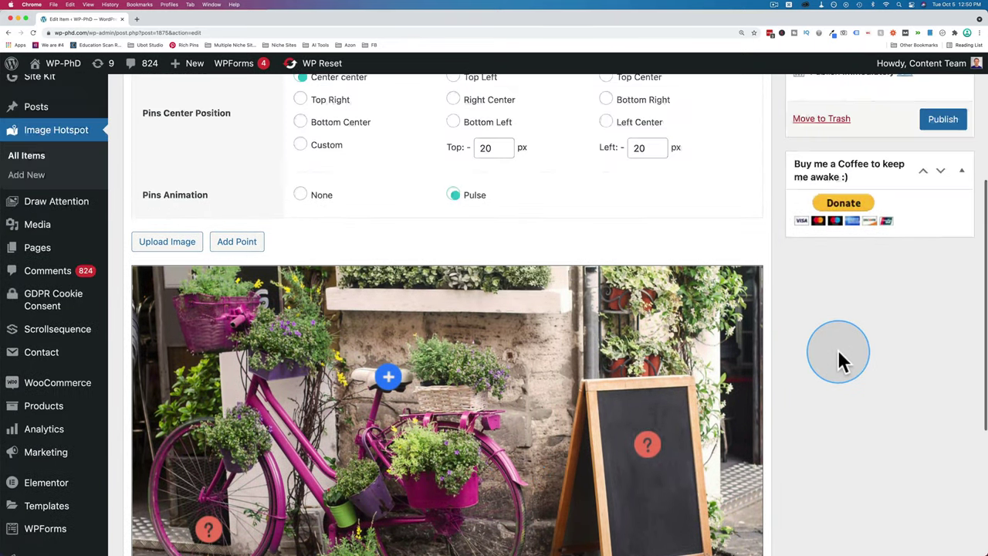
pyautogui.click(949, 274)
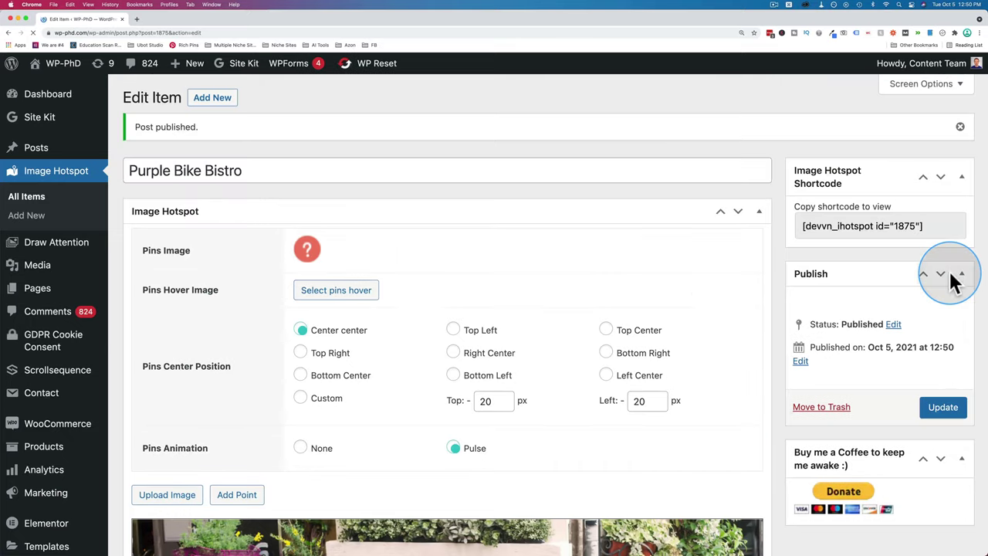
pyautogui.click(888, 226)
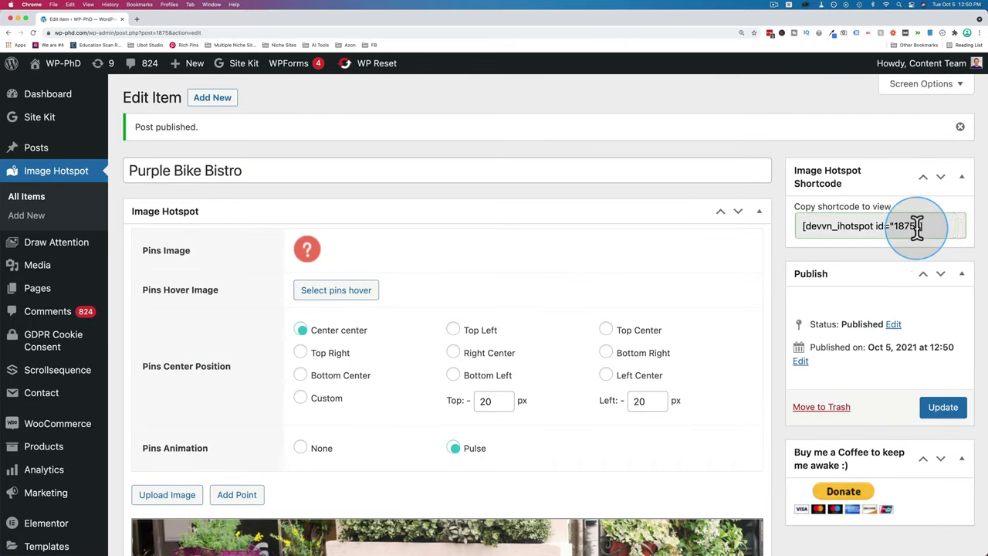
# Copy the hotspot item's shortcode and create a new page titled "Image Hotspot", saved as a draft
pyautogui.rightClick(826, 223)
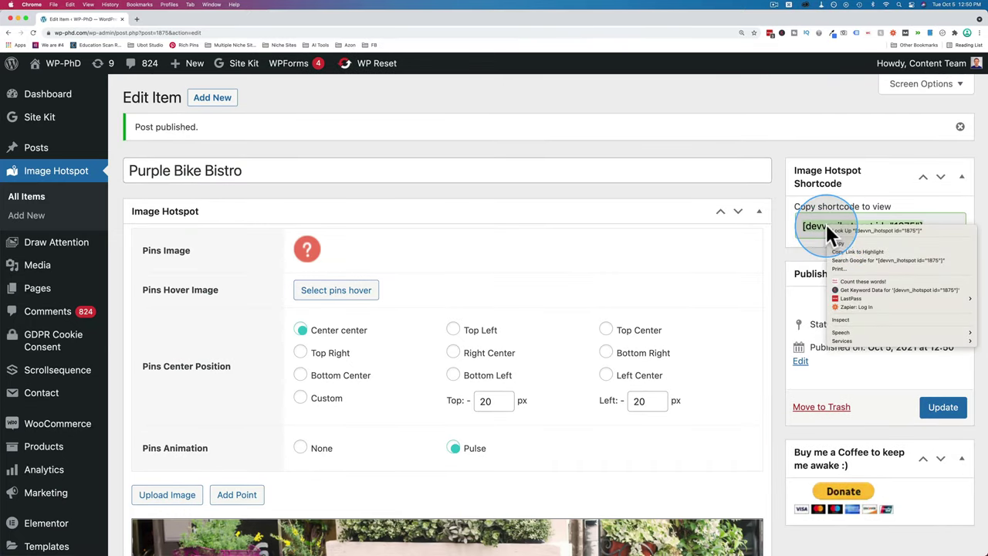
pyautogui.click(834, 243)
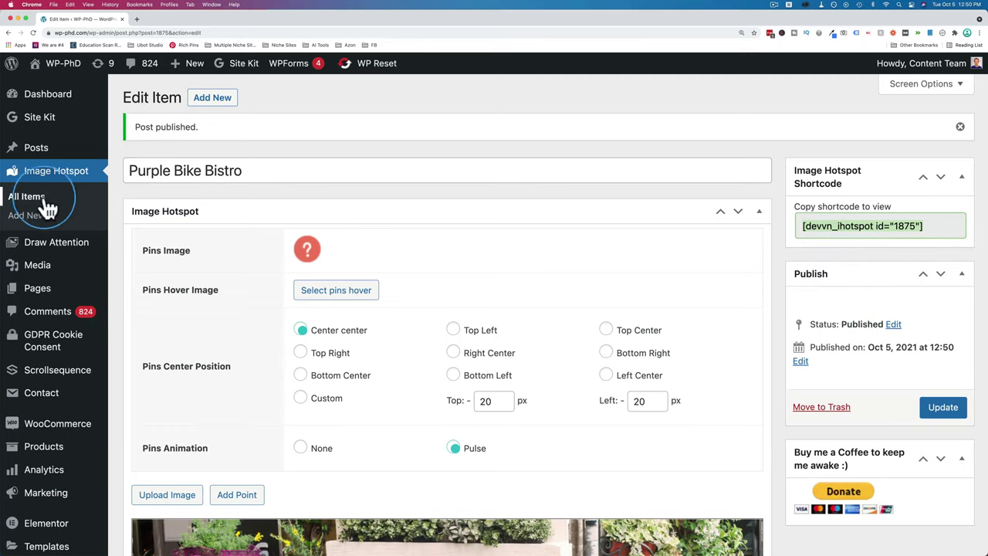
pyautogui.moveTo(54, 289)
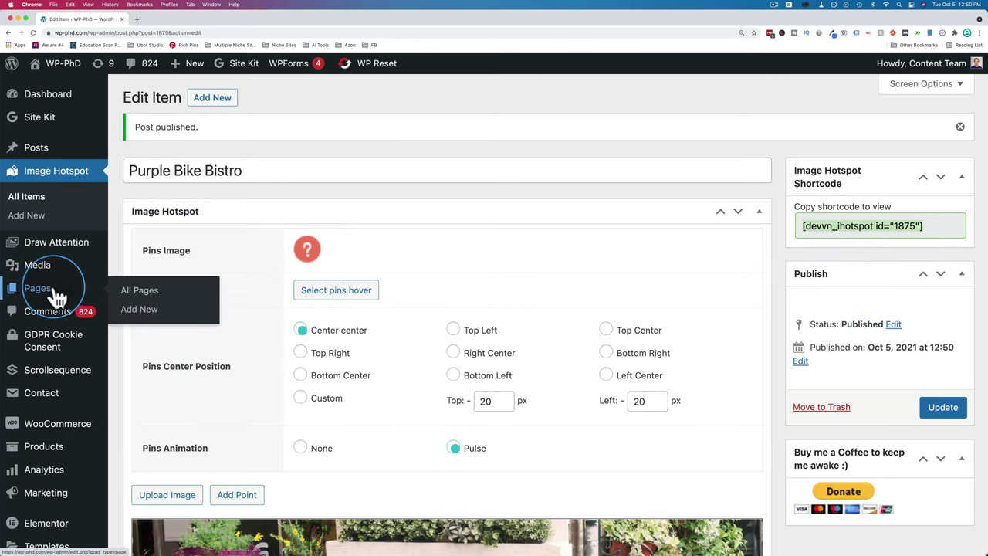
pyautogui.click(142, 313)
pyautogui.click(160, 173)
pyautogui.write('Image Hotspot')
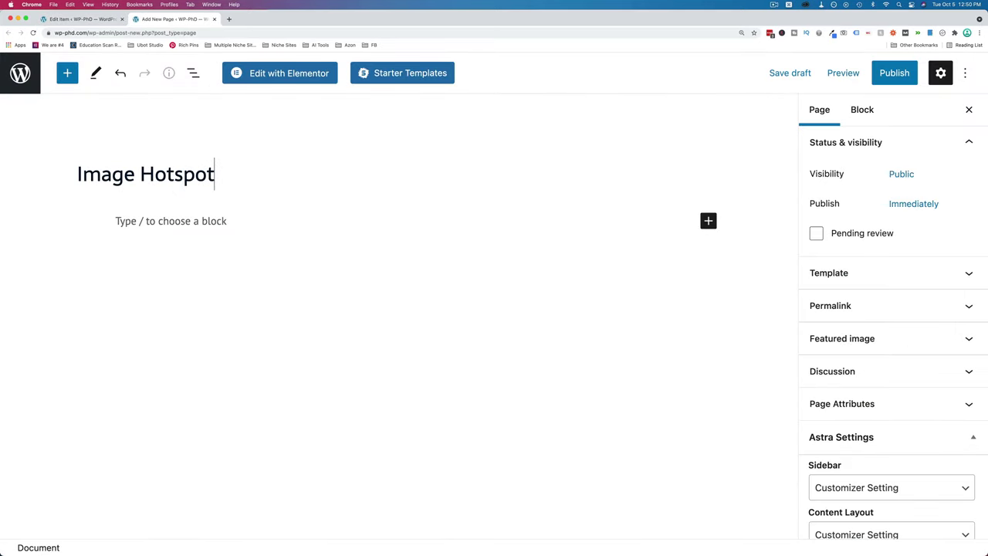
pyautogui.click(779, 74)
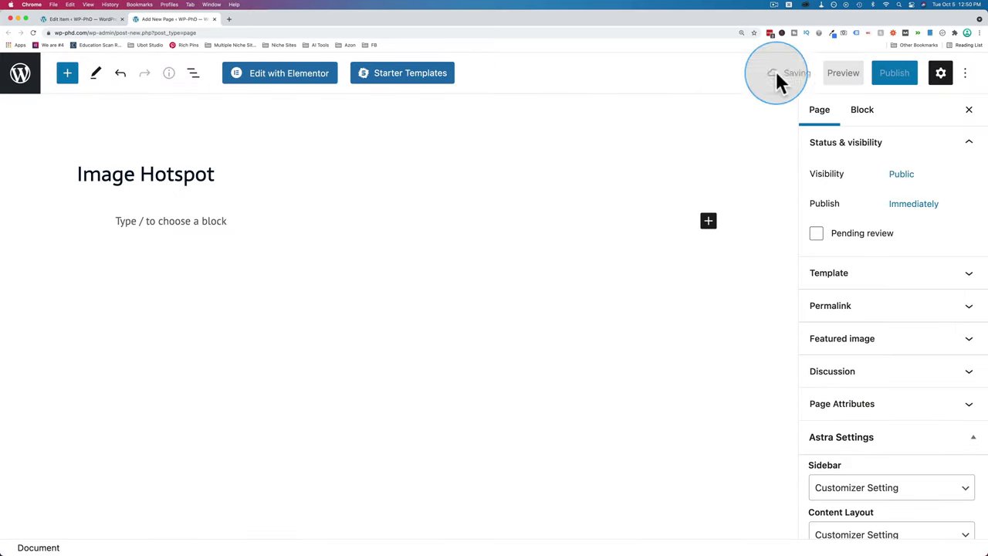
# Edit the page with Elementor and add a Shortcode widget containing [devvn_ihotspot id="1875"]
pyautogui.click(283, 89)
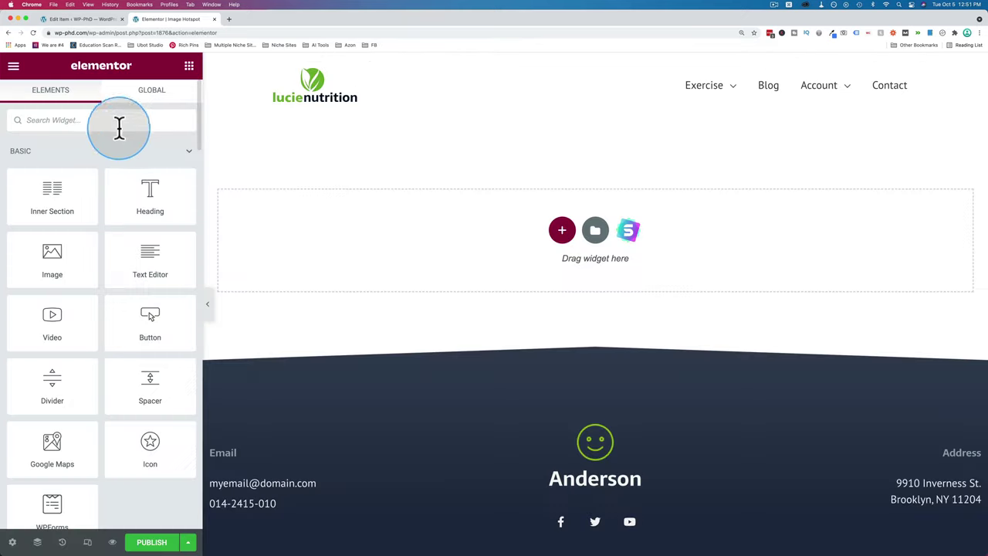
pyautogui.click(100, 121)
pyautogui.write('short')
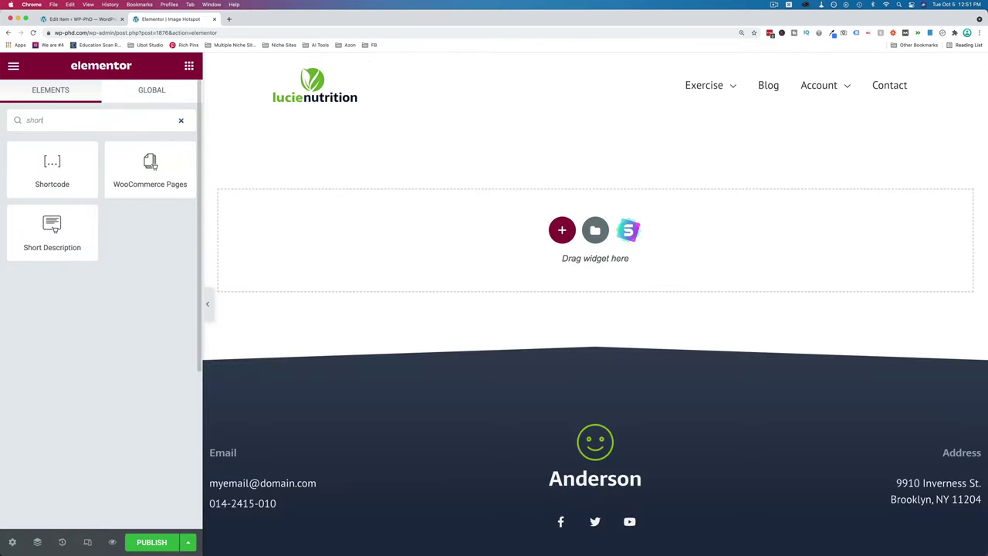
pyautogui.moveTo(61, 169); pyautogui.dragTo(463, 256)
pyautogui.click(137, 227)
pyautogui.press('super+v')
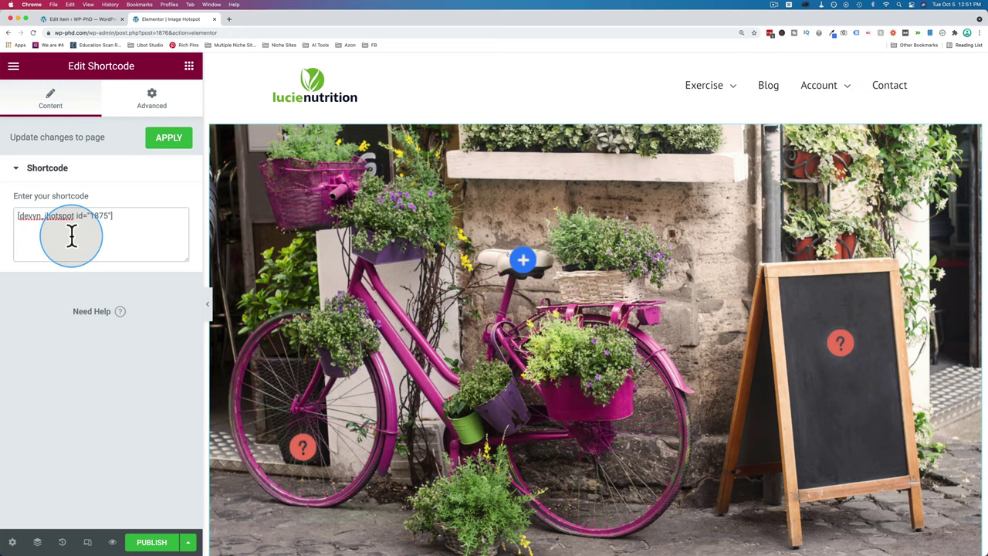
# Publish the Image Hotspot page and open its preview in the browser
pyautogui.scroll(-2, 392, 242)
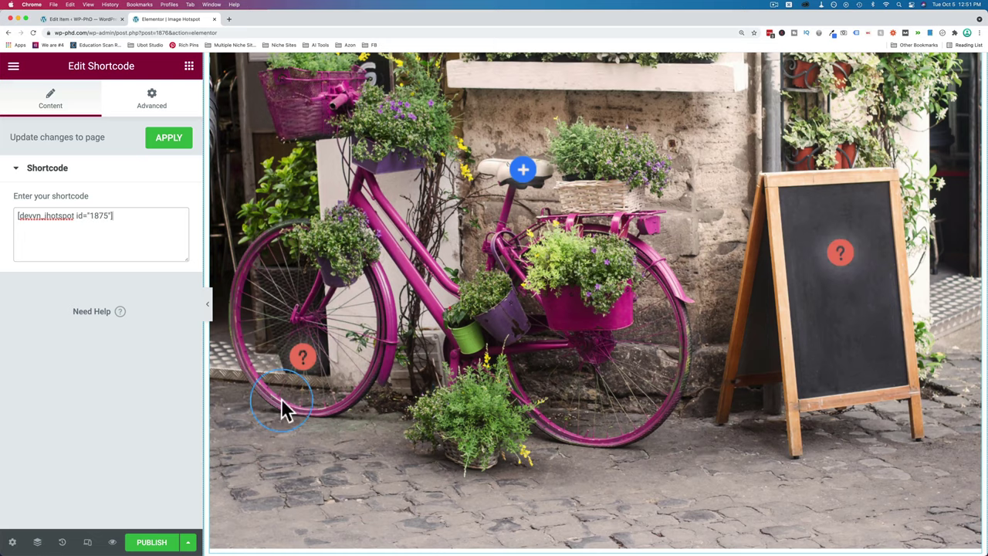
pyautogui.click(155, 542)
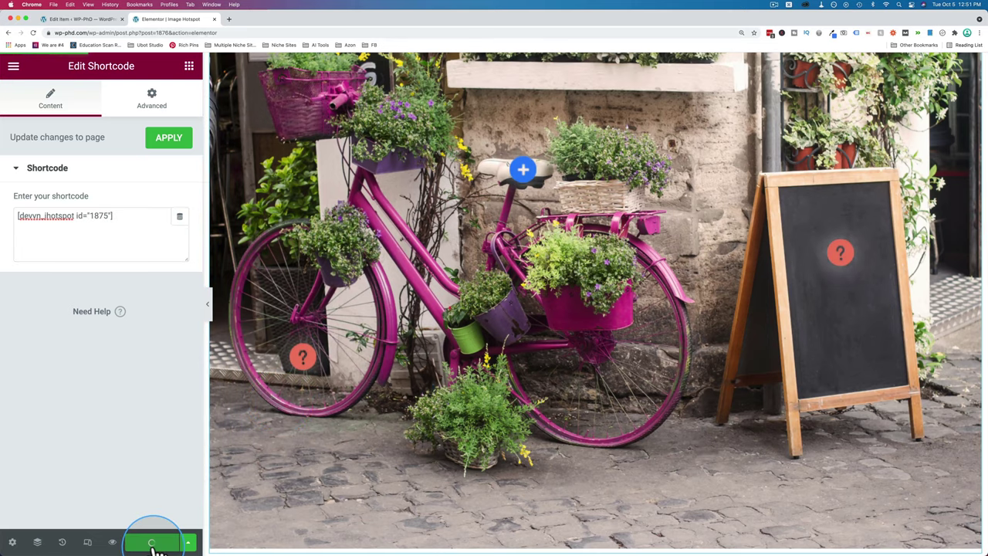
pyautogui.click(369, 191)
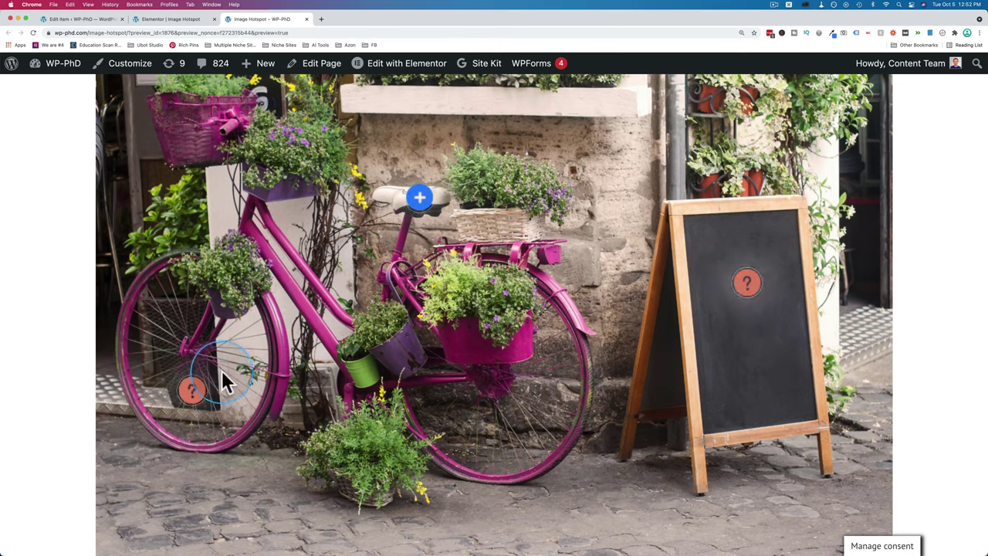
# Check the chalkboard hotspot's tooltip and look over the whole hotspot image on the previewed page
pyautogui.click(747, 283)
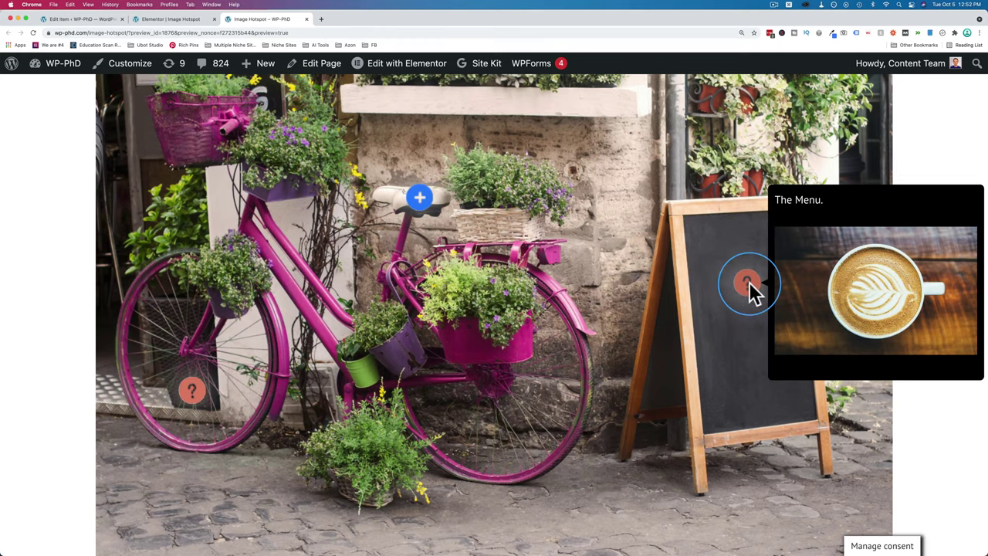
pyautogui.scroll(-3, 318, 232)
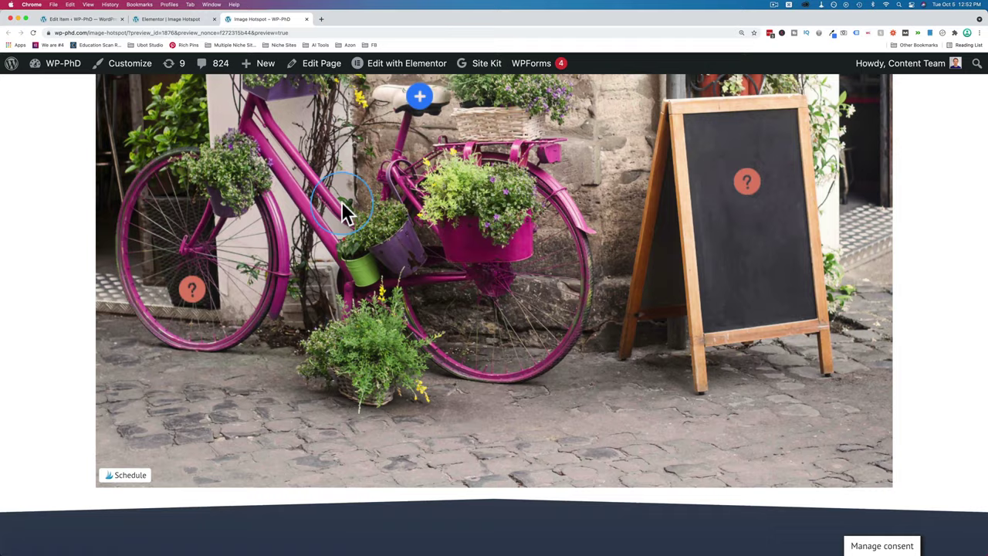
pyautogui.scroll(3, 341, 202)
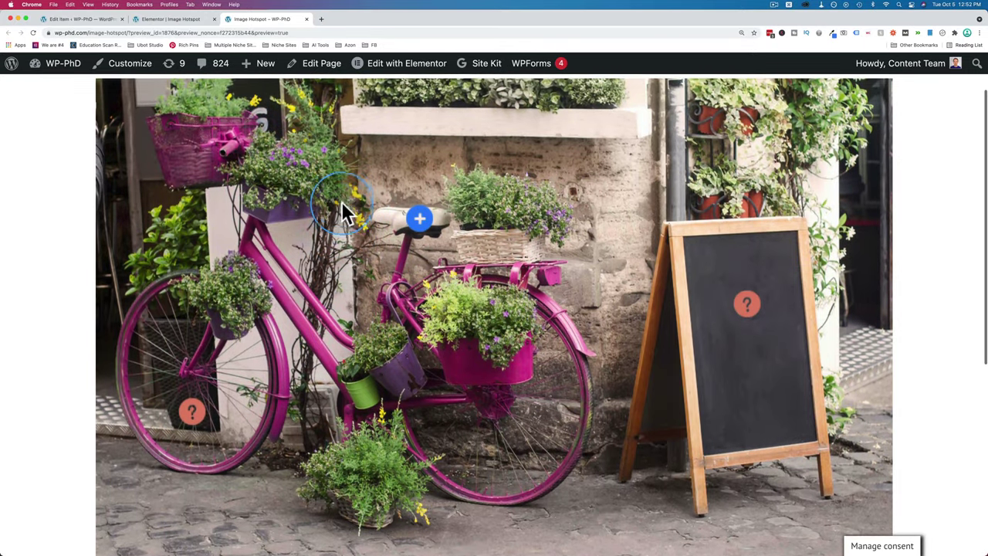
pyautogui.scroll(-1, 341, 201)
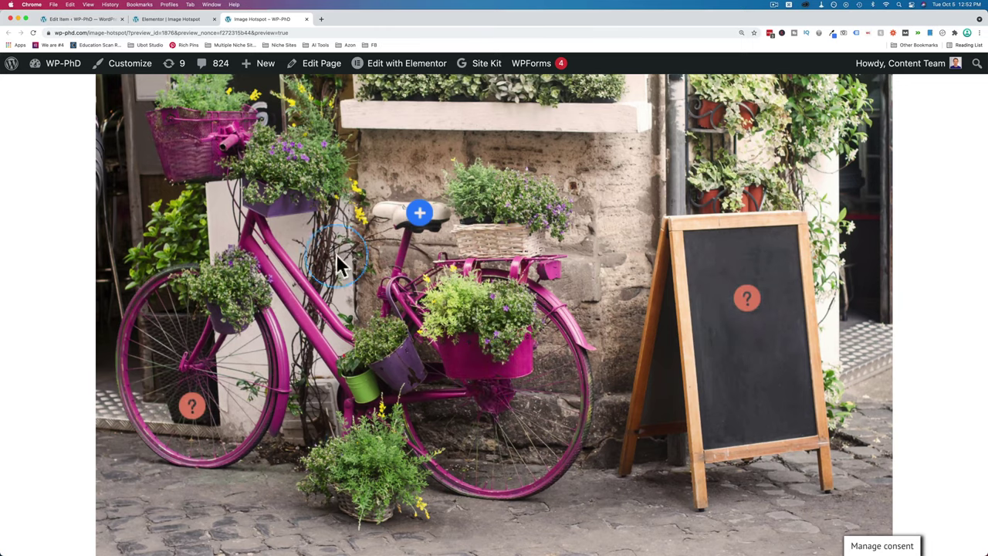
# Inspect the page in the developer tools' Pixel 2 mobile view and check the bike seat, front wheel and chalkboard popups
pyautogui.rightClick(77, 188)
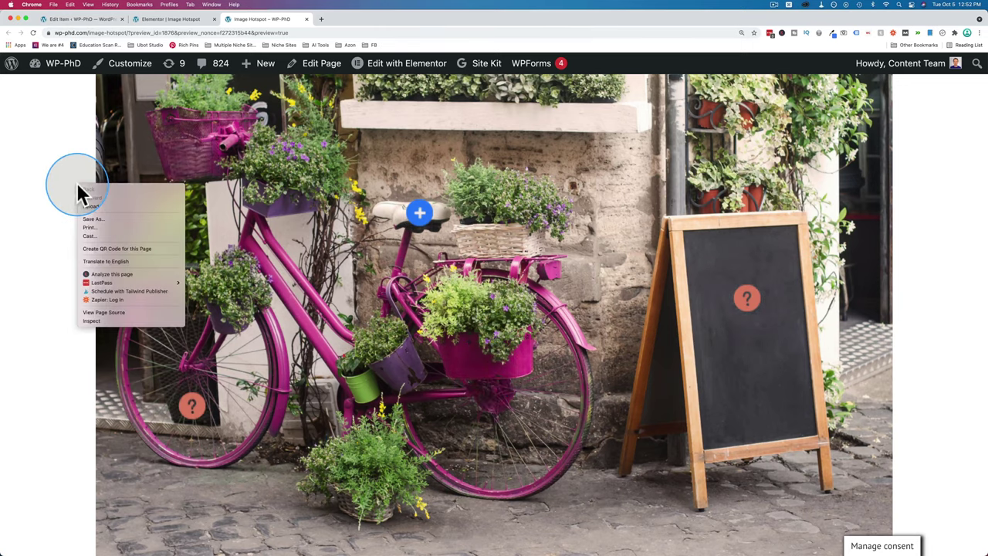
pyautogui.click(105, 310)
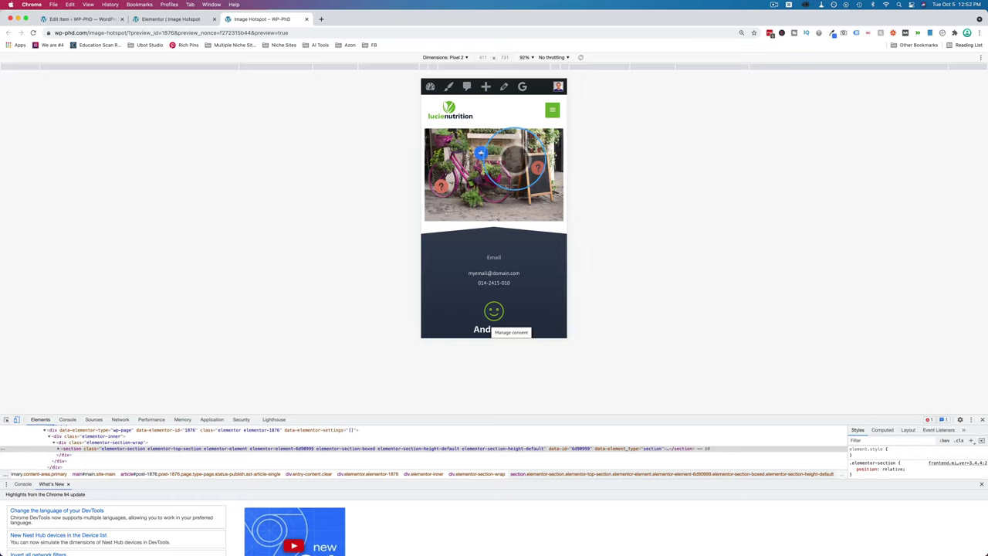
pyautogui.click(480, 153)
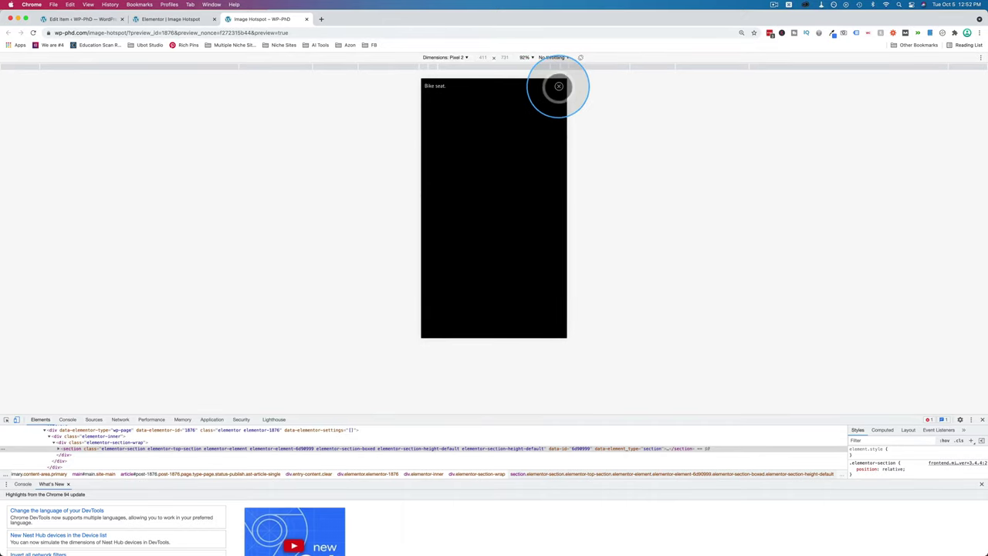
pyautogui.click(558, 86)
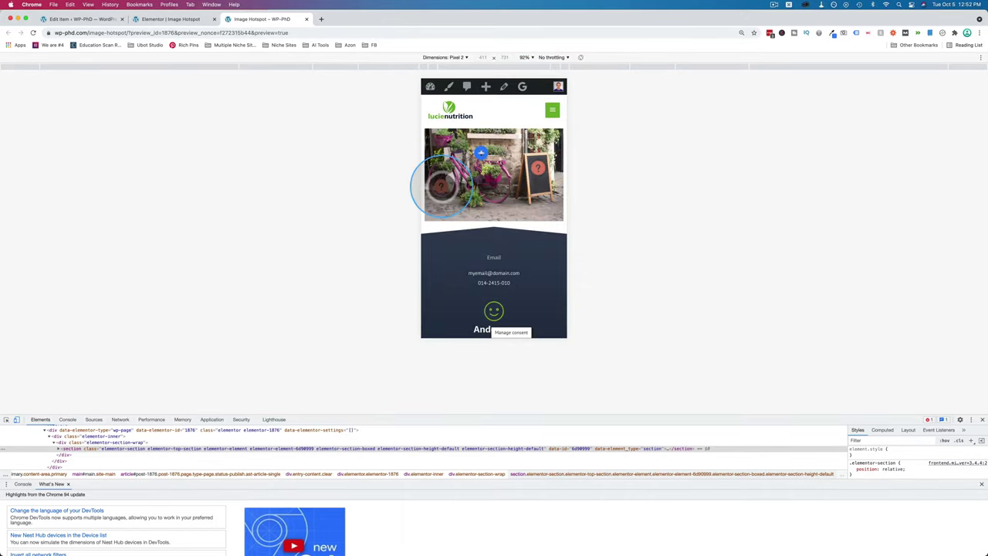
pyautogui.click(441, 186)
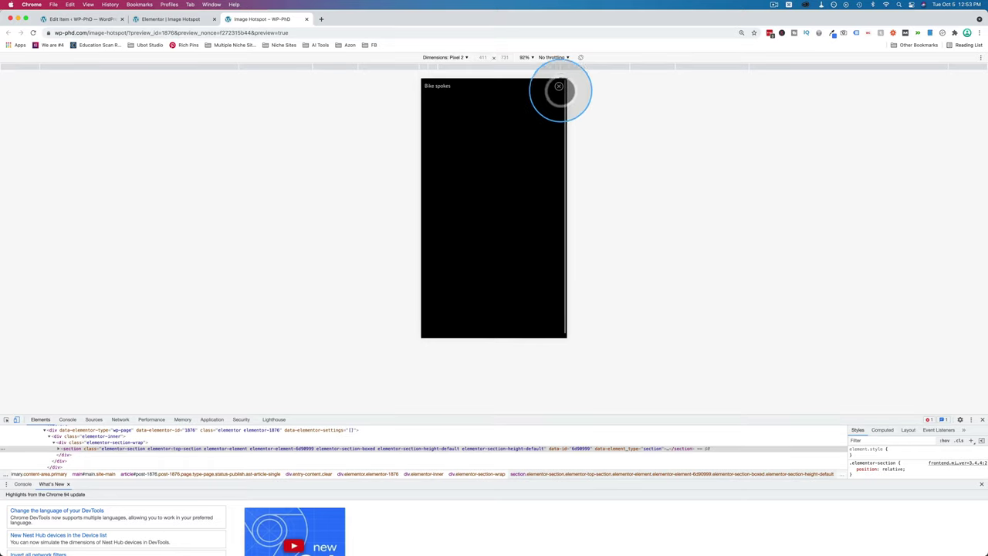
pyautogui.click(558, 86)
pyautogui.click(539, 162)
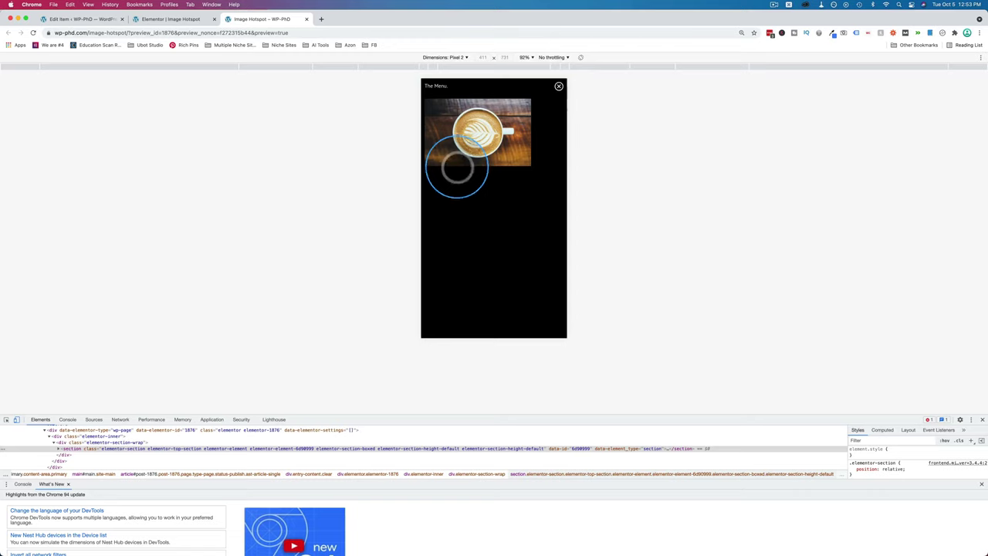
pyautogui.click(559, 86)
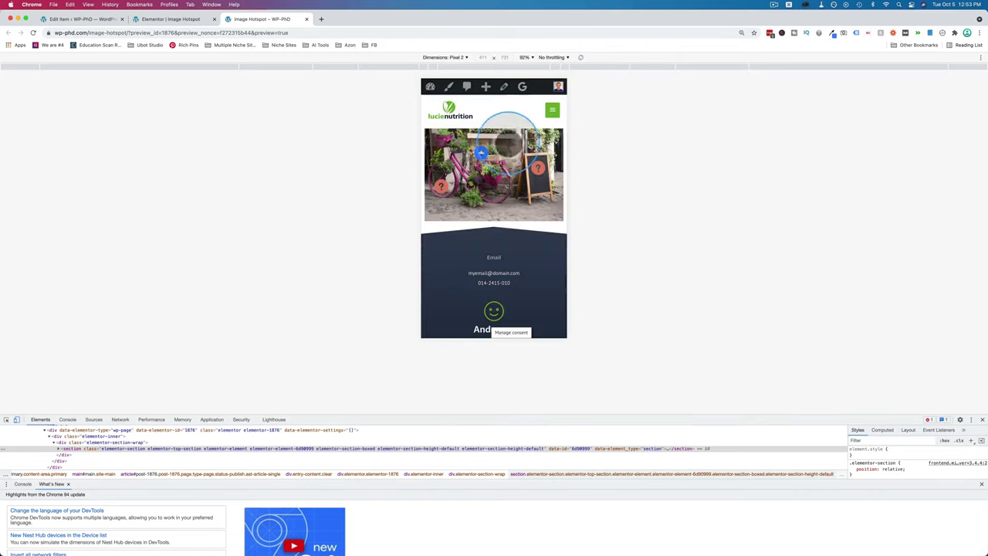
# Recheck the bike seat and front wheel popups in the mobile view, closing each one again
pyautogui.click(477, 153)
pyautogui.click(559, 86)
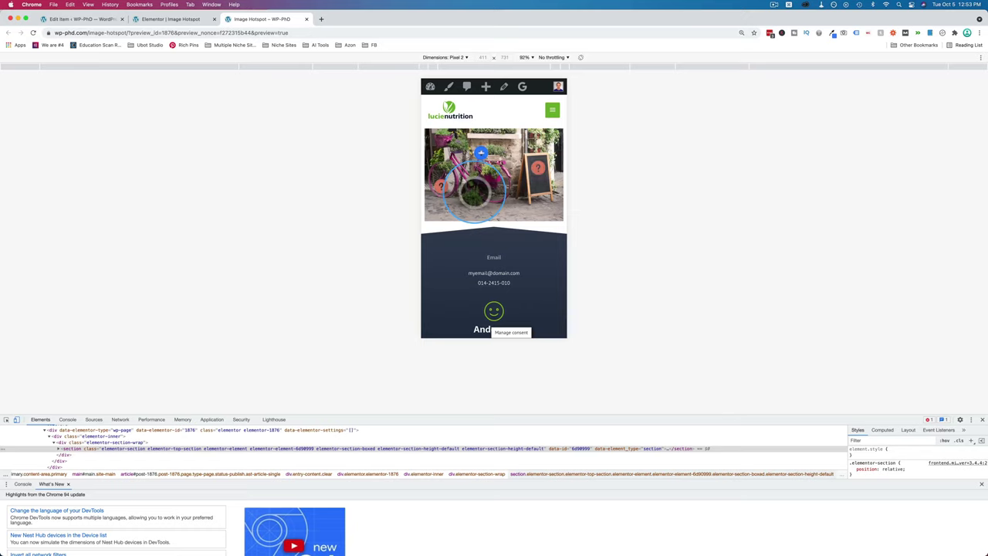
pyautogui.moveTo(477, 188); pyautogui.dragTo(440, 155)
pyautogui.click(441, 154)
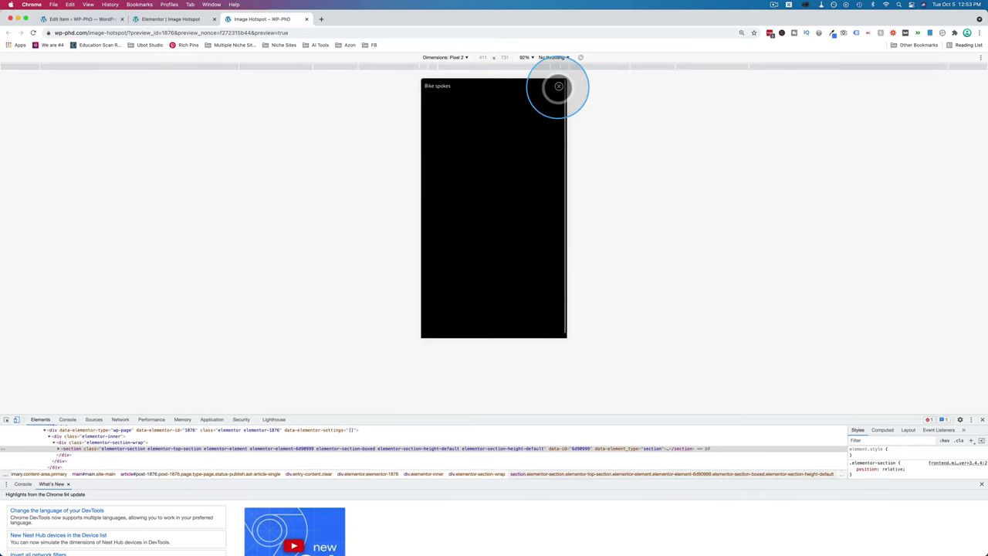
pyautogui.click(558, 85)
pyautogui.click(480, 121)
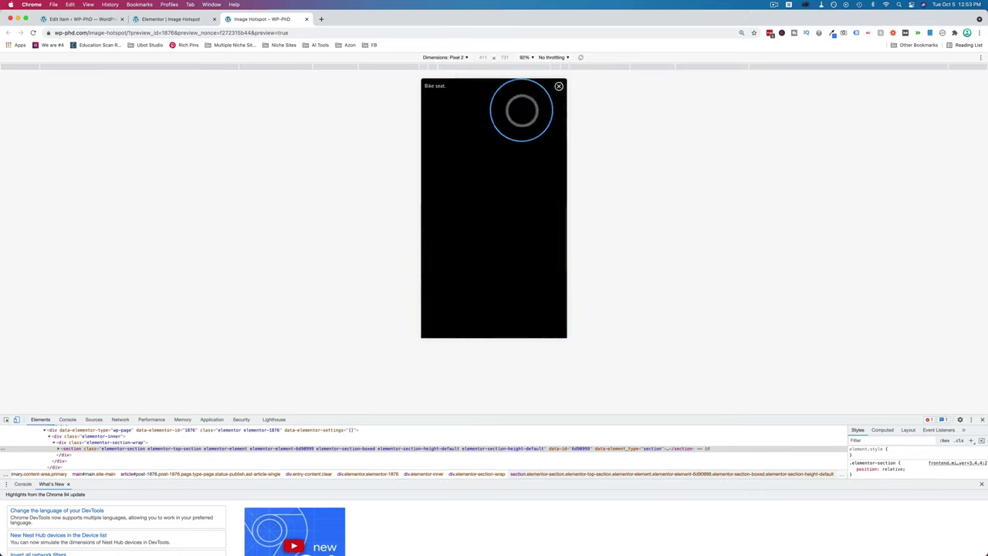
pyautogui.click(558, 87)
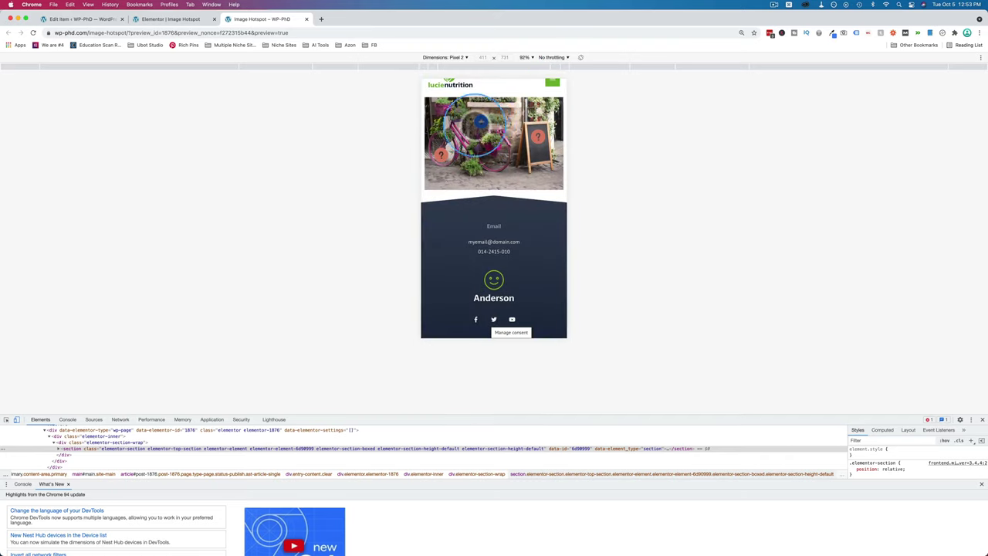
# Close the developer tools and view the hotspot image in the desktop layout again
pyautogui.scroll(2, 480, 151)
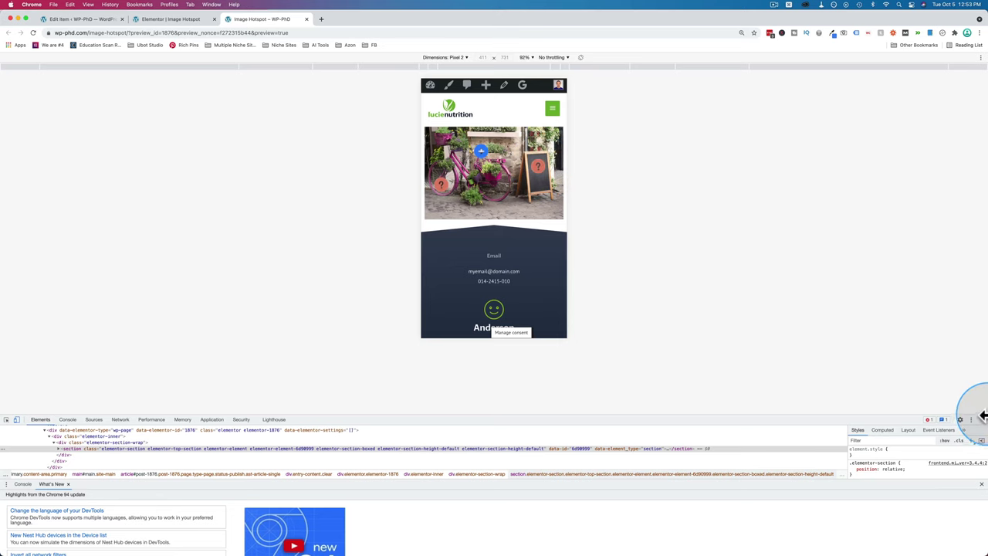
pyautogui.click(981, 421)
pyautogui.scroll(-2, 519, 297)
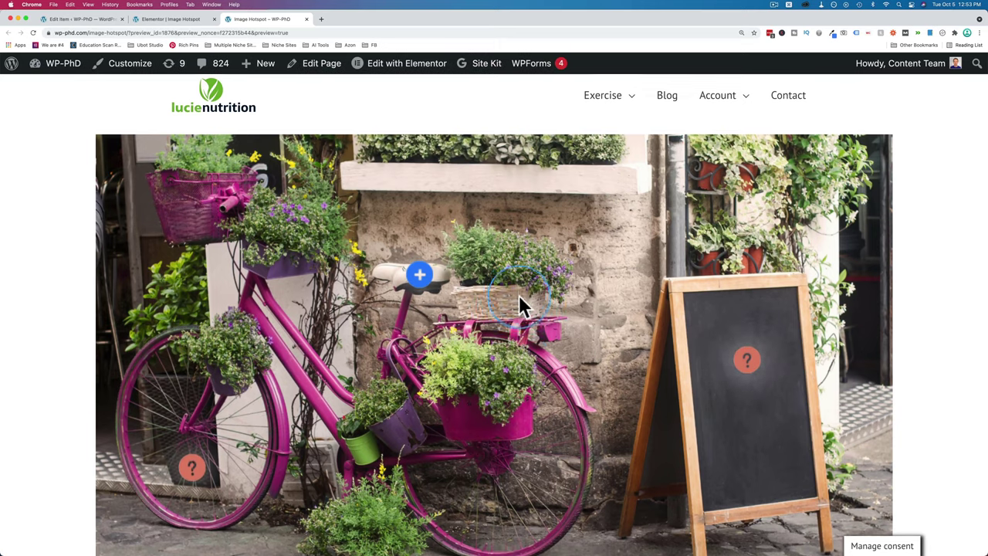